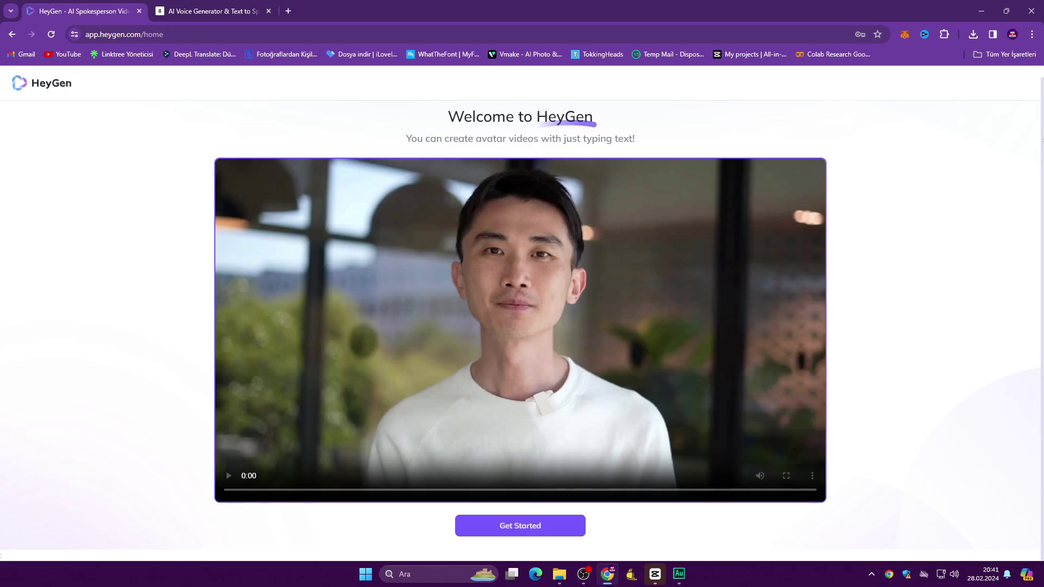
# Start the onboarding survey and answer Other for both the role and the industry questions
pyautogui.click(526, 526)
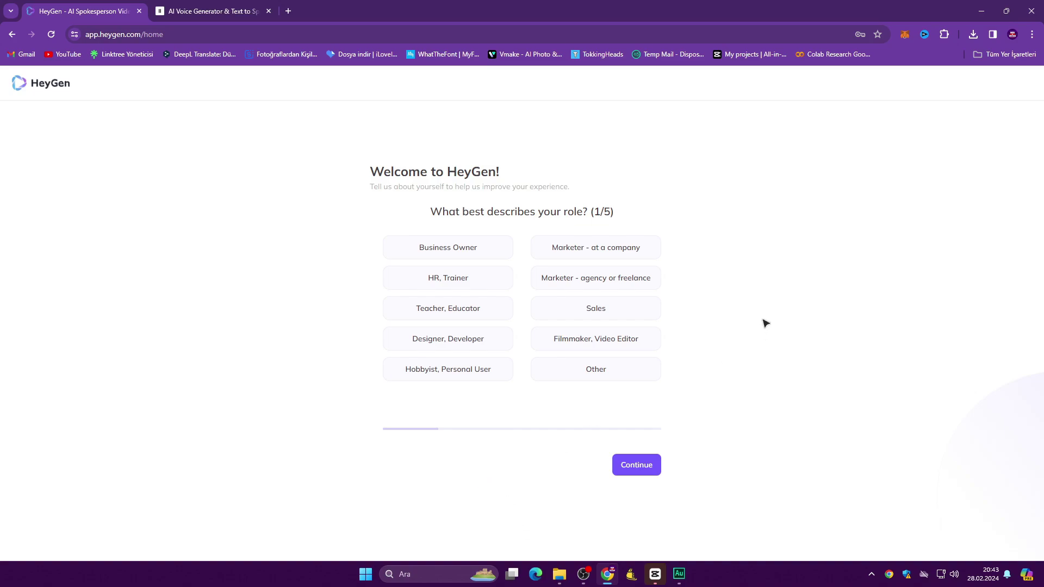
pyautogui.click(596, 369)
pyautogui.click(634, 466)
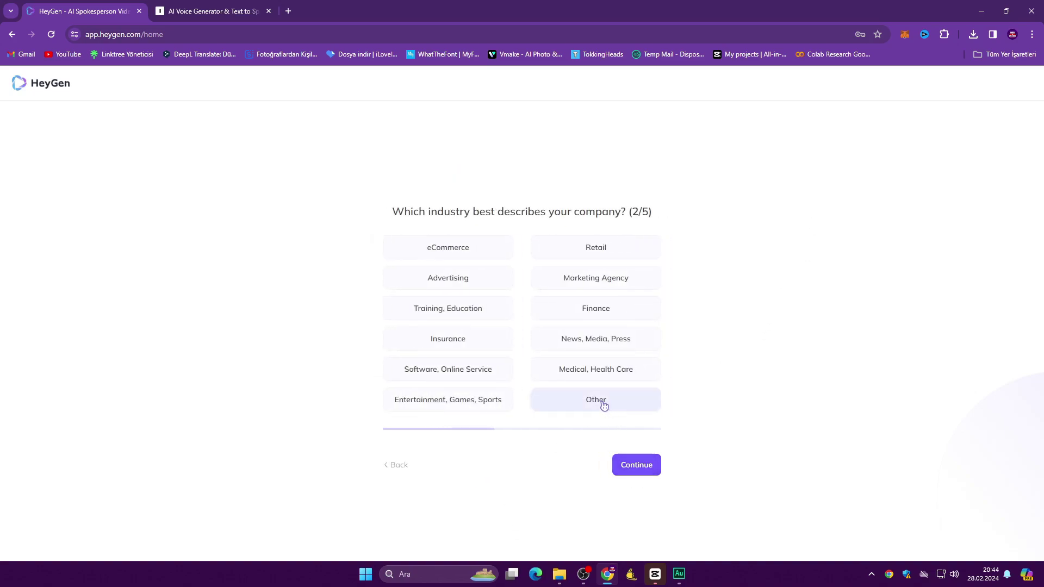
pyautogui.click(601, 400)
pyautogui.click(636, 466)
# Finish the onboarding survey with company size Only me, video kind Other and Youtube as the referral source, and submit it
pyautogui.click(457, 259)
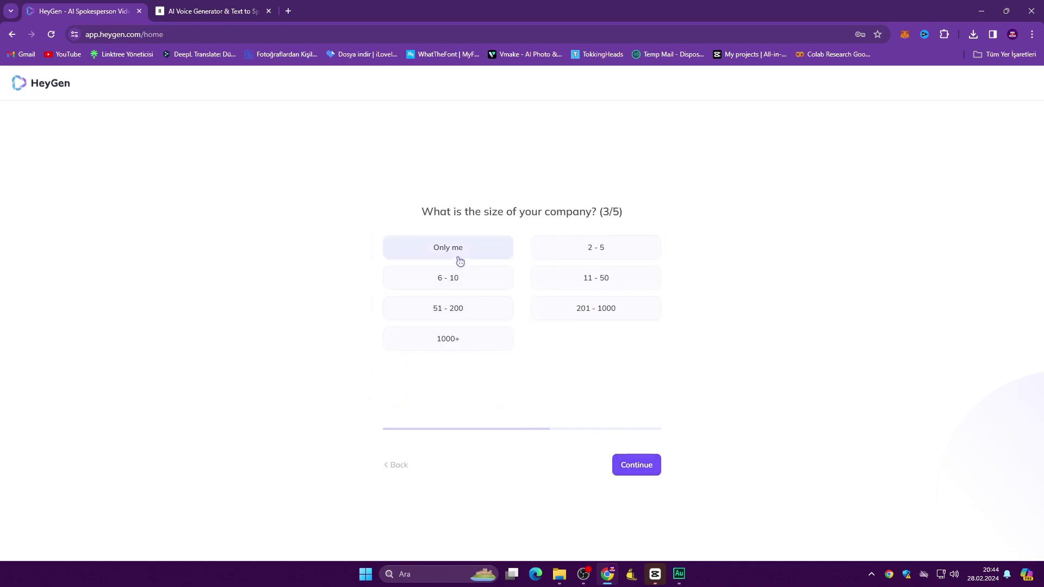
pyautogui.click(634, 469)
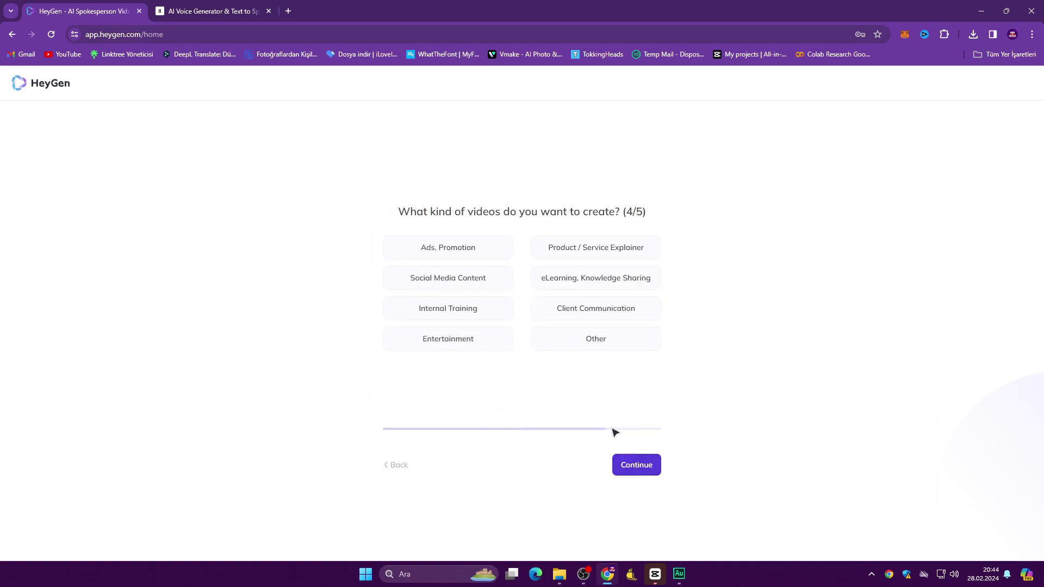
pyautogui.click(592, 342)
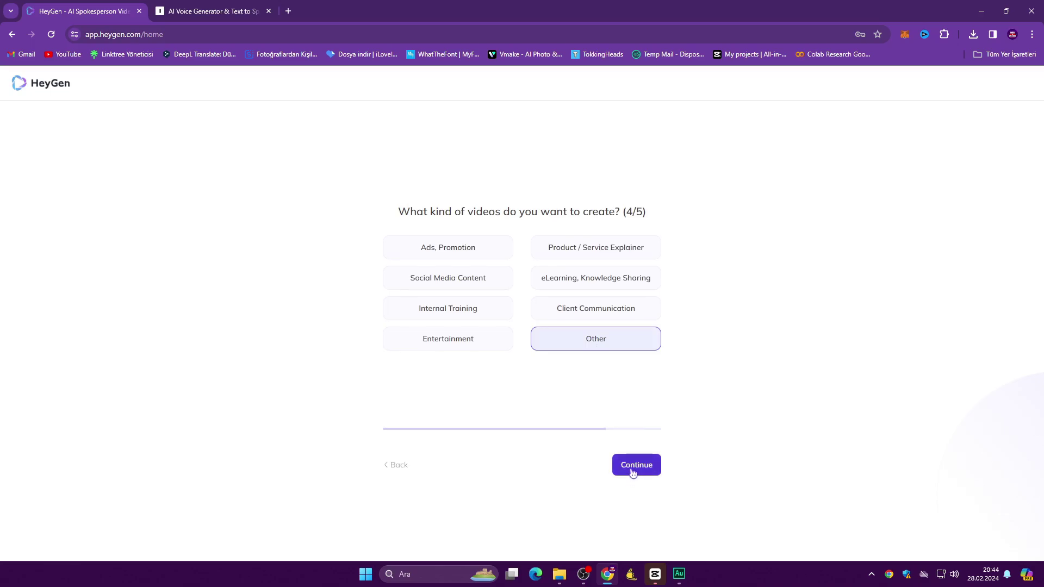
pyautogui.click(631, 466)
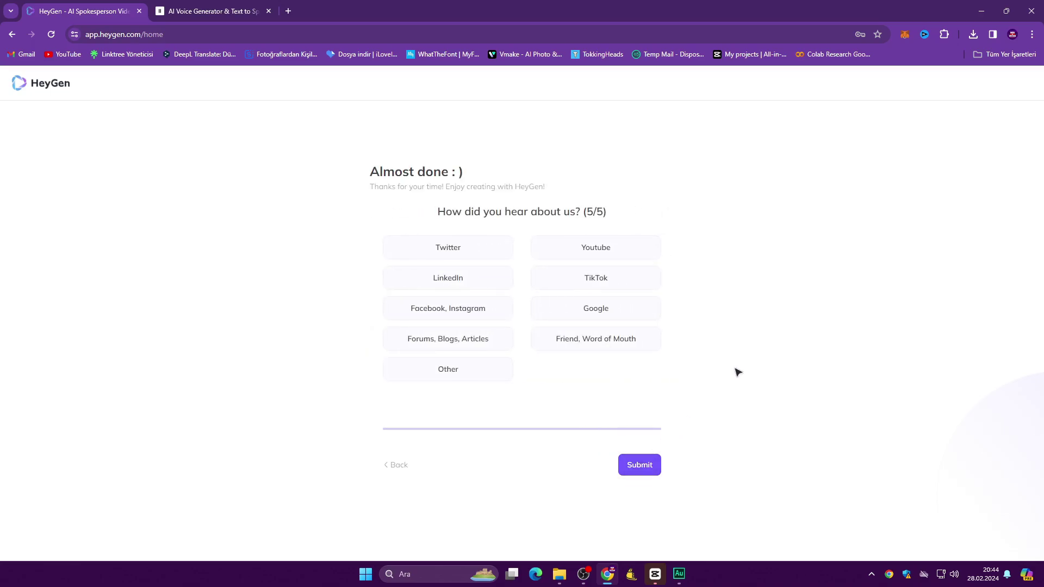
pyautogui.click(622, 255)
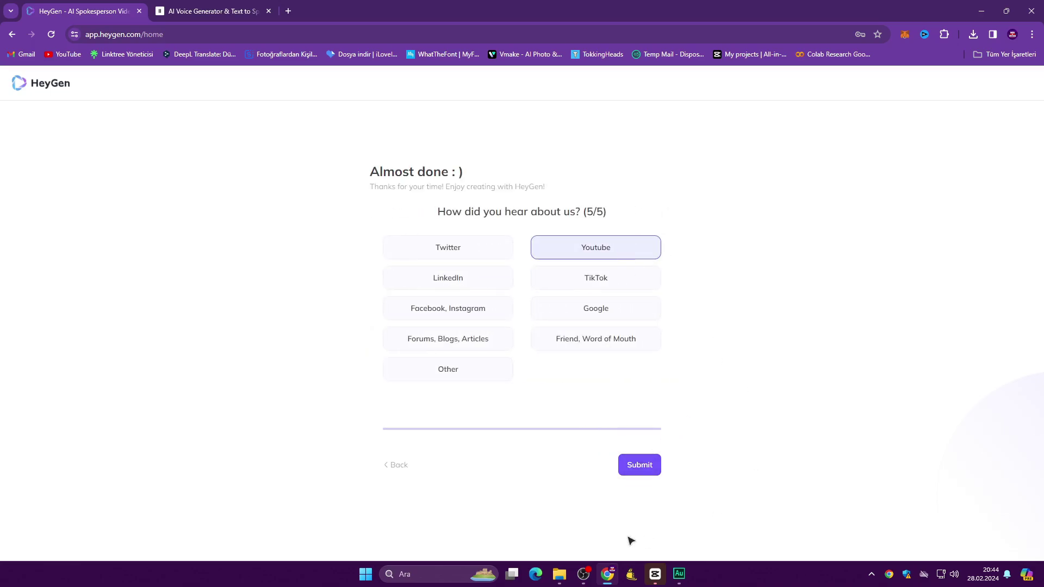
pyautogui.click(645, 467)
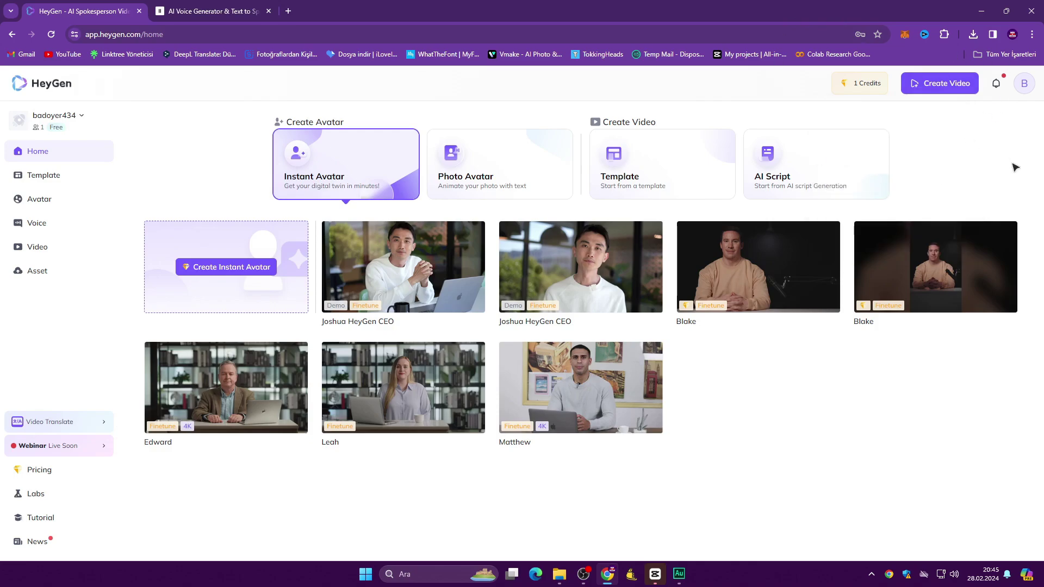
# Create a new portrait video from the Matthew avatar and collapse the avatar picker in the editor
pyautogui.moveTo(577, 390)
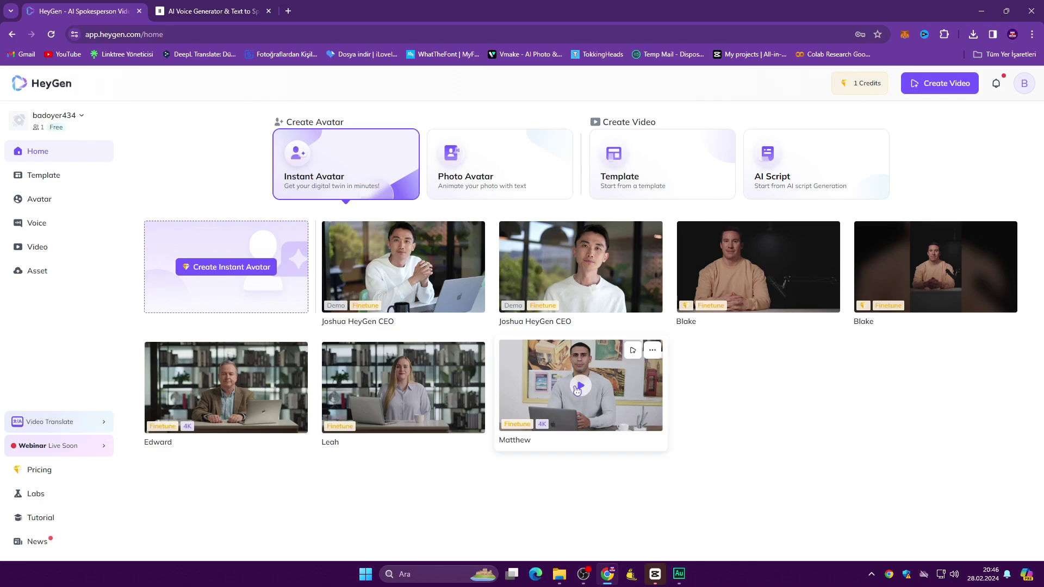
pyautogui.click(579, 387)
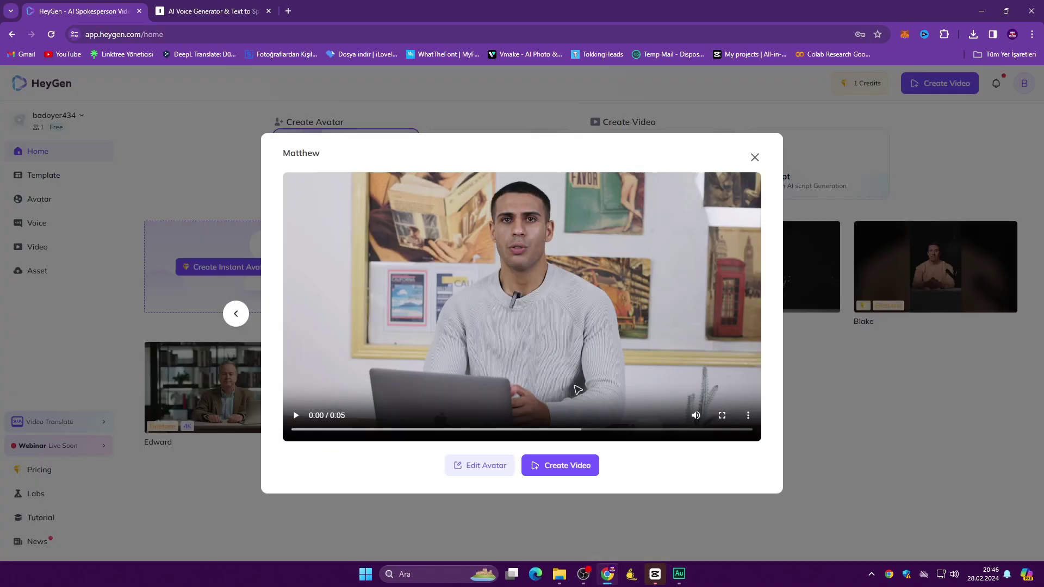
pyautogui.moveTo(572, 470)
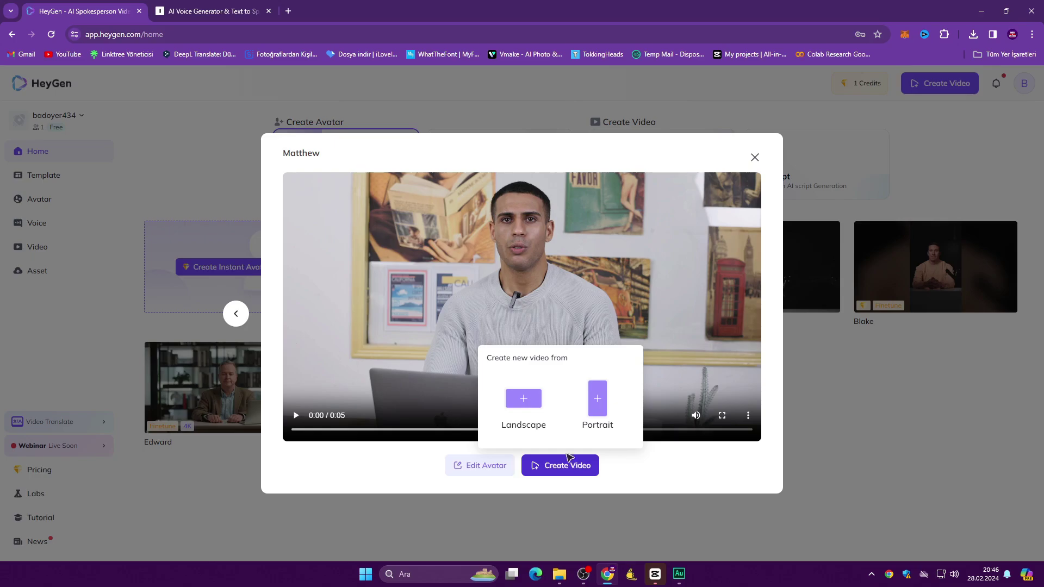
pyautogui.click(628, 412)
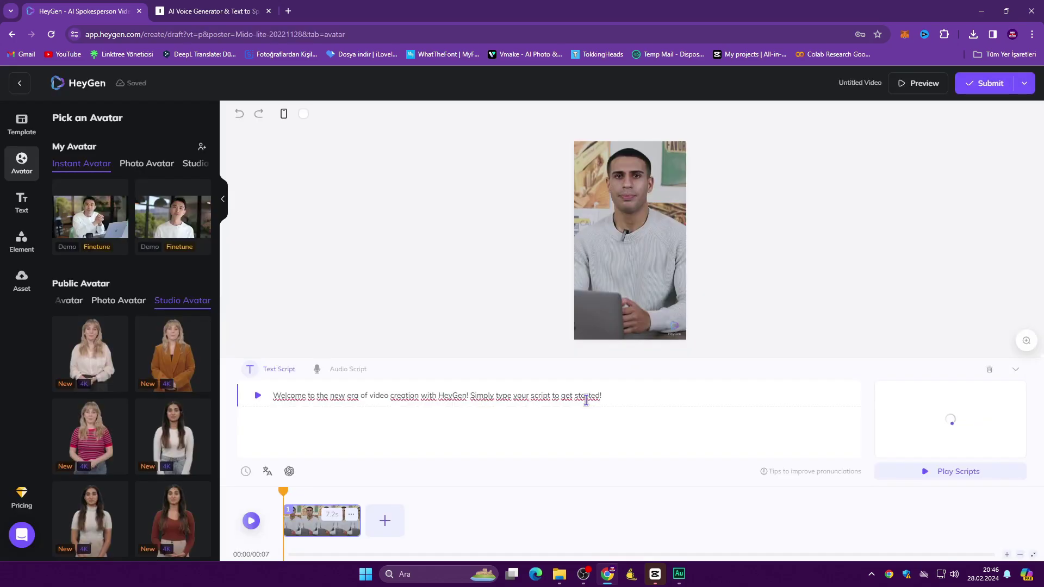
pyautogui.click(224, 201)
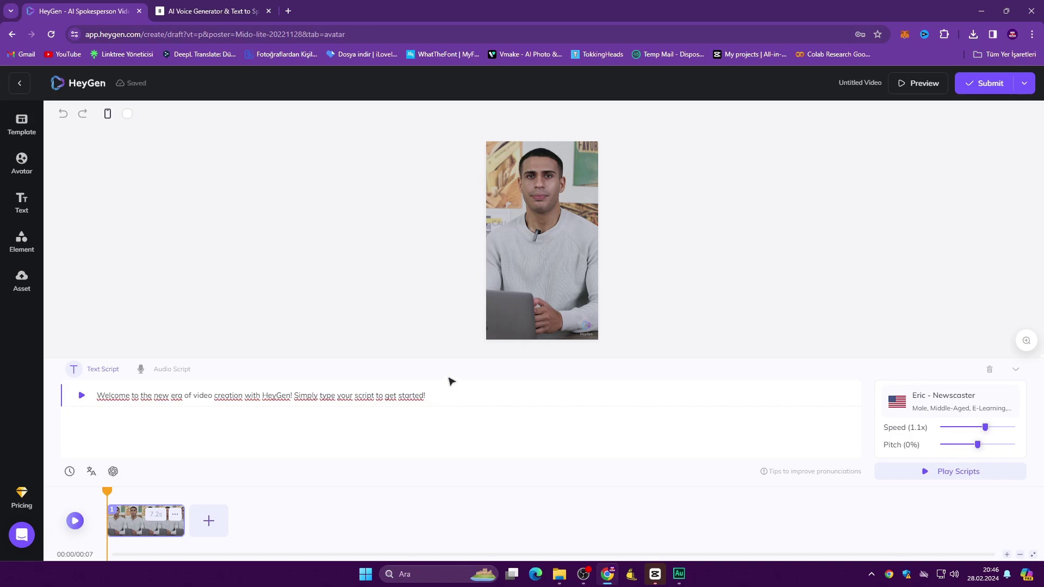
# Try replacing the sample text script of the scene with random filler text
pyautogui.moveTo(440, 395); pyautogui.dragTo(93, 384)
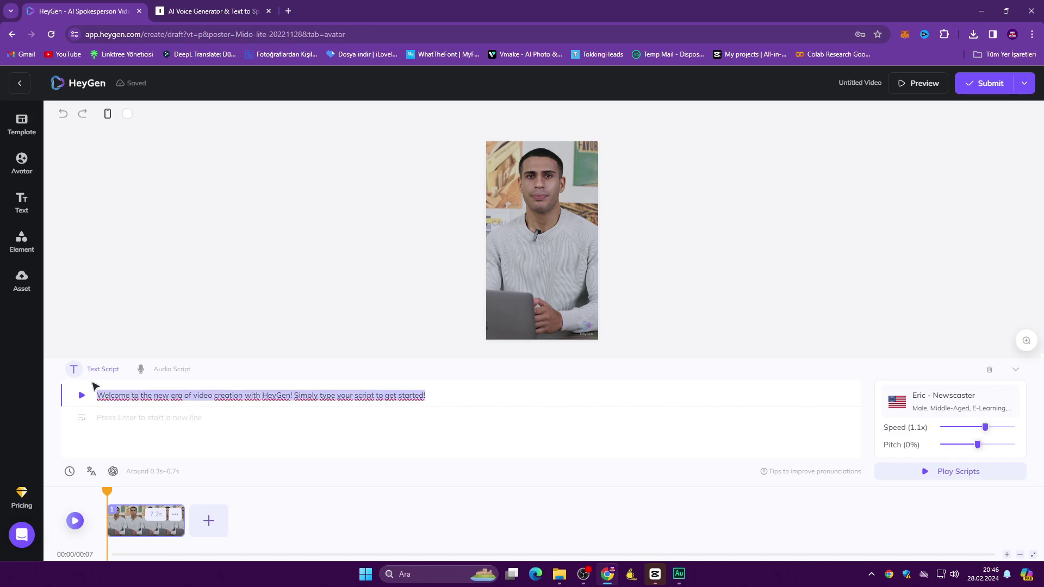
pyautogui.press('BackSpace')
pyautogui.write('waawljdwaojd')
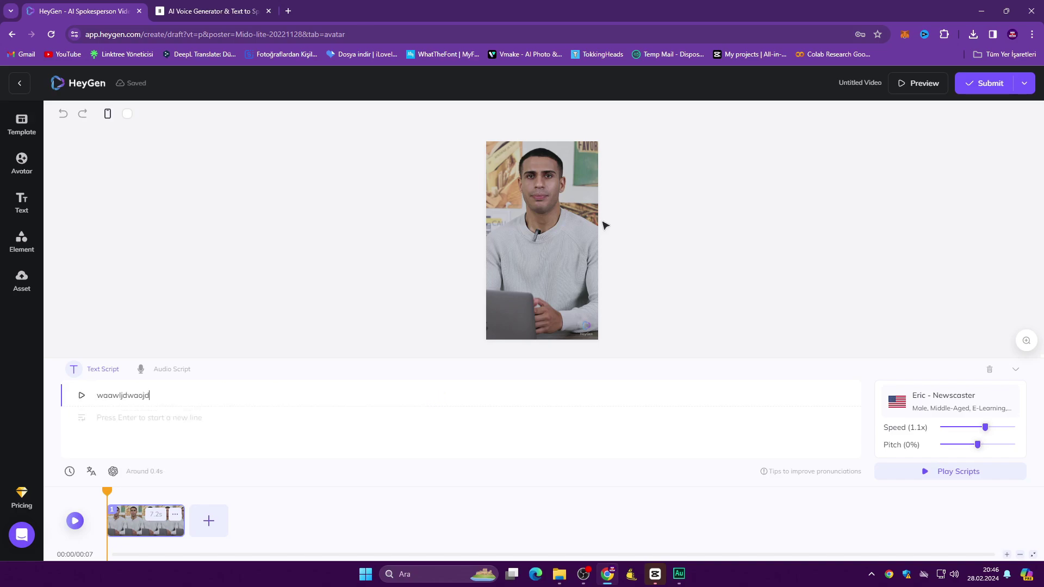
pyautogui.write('şowadşokwaowakşowakdşowak')
pyautogui.hotkey('ctrl', 'a')
pyautogui.press('BackSpace')
pyautogui.write('eokspofkesğfkeskfpeskfspekğeskf')
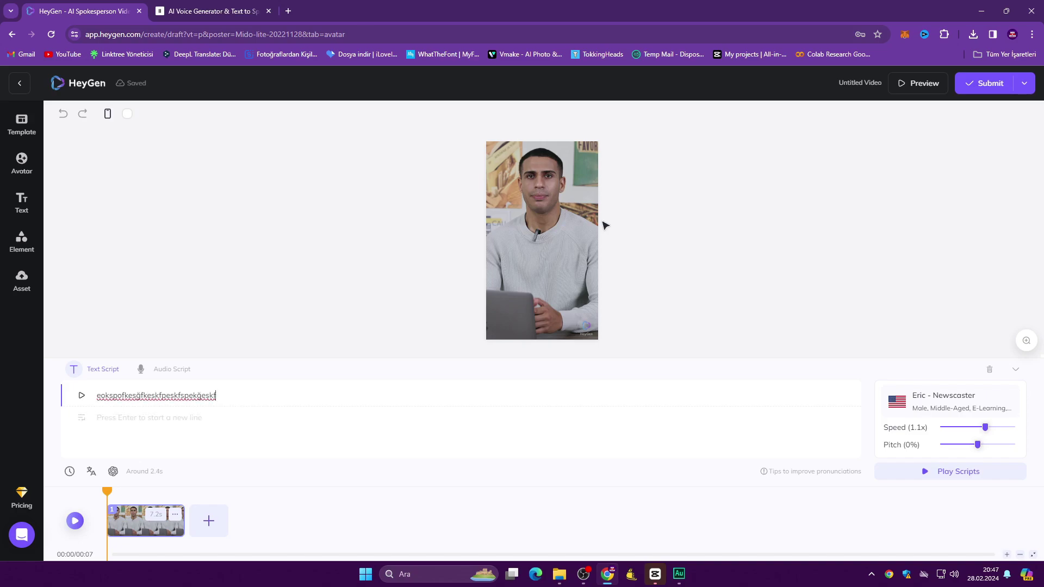
pyautogui.write('sfesefse')
# Switch the scene to an audio script and upload the local file 0228 (1) from the desktop
pyautogui.click(172, 370)
pyautogui.click(321, 425)
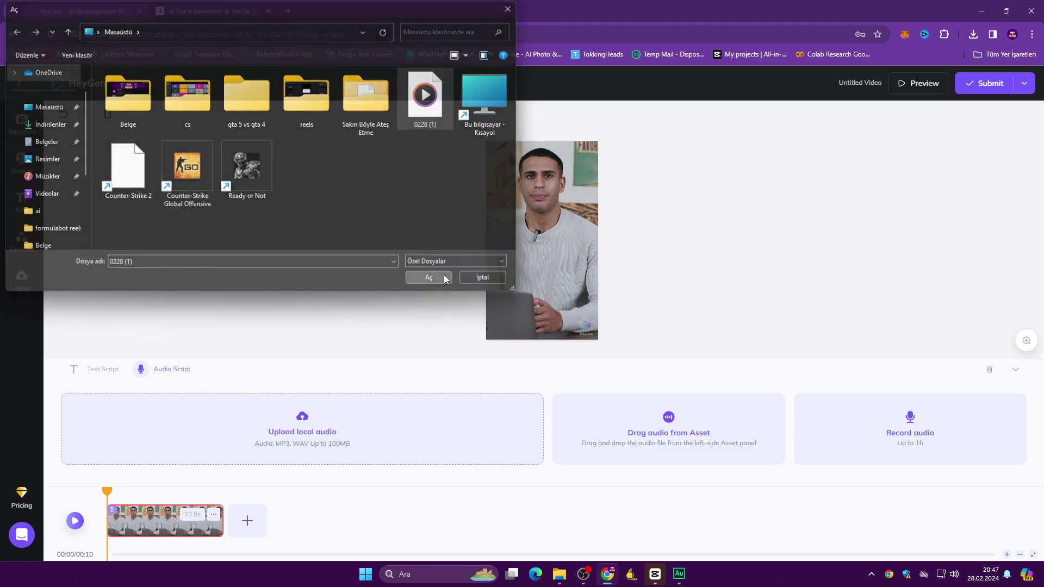
pyautogui.click(444, 275)
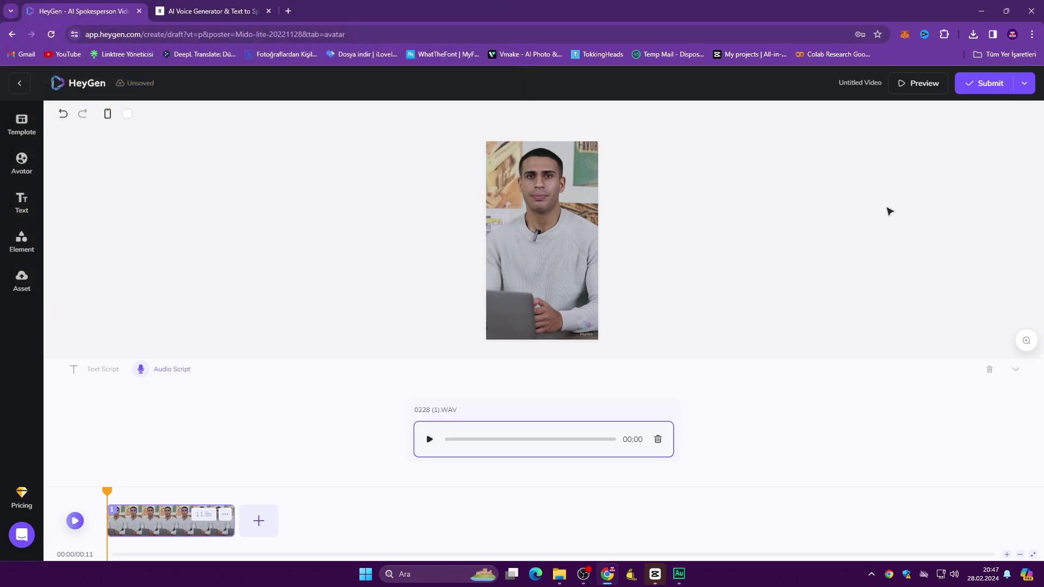
# Play back the uploaded audio, submit the video for rendering and dismiss the satisfaction survey
pyautogui.click(430, 439)
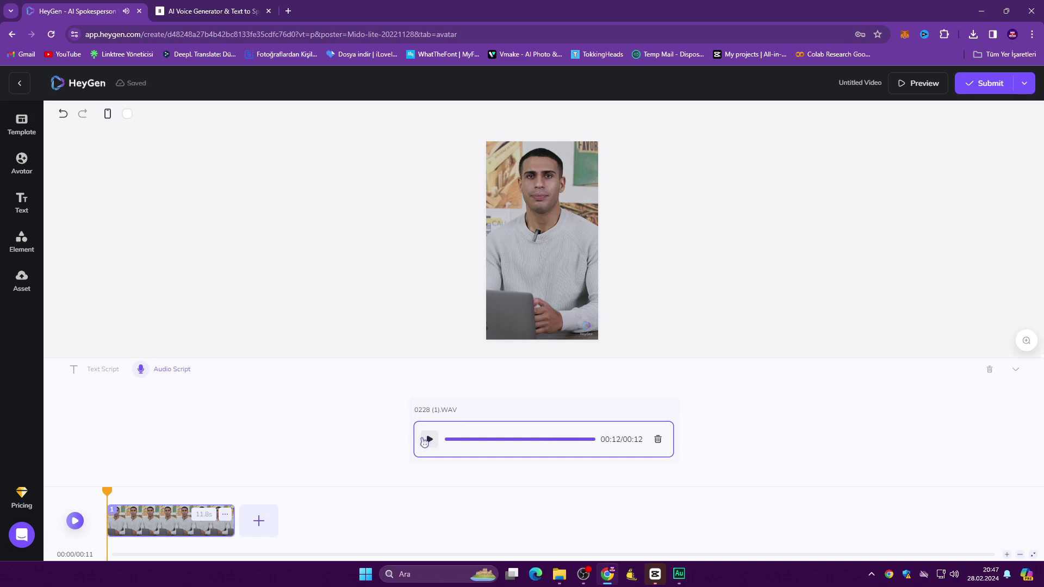
pyautogui.click(995, 92)
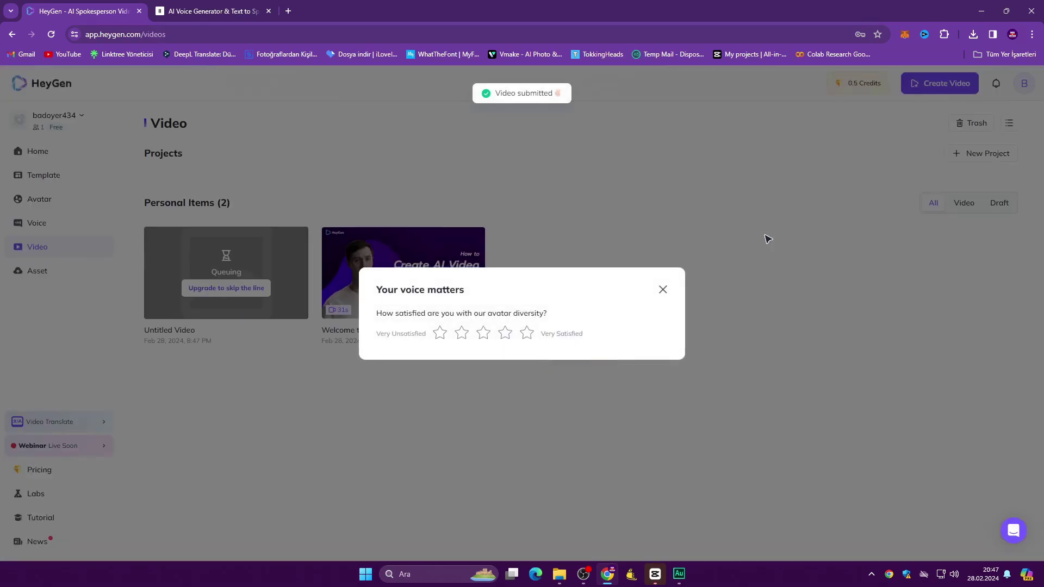
pyautogui.click(663, 289)
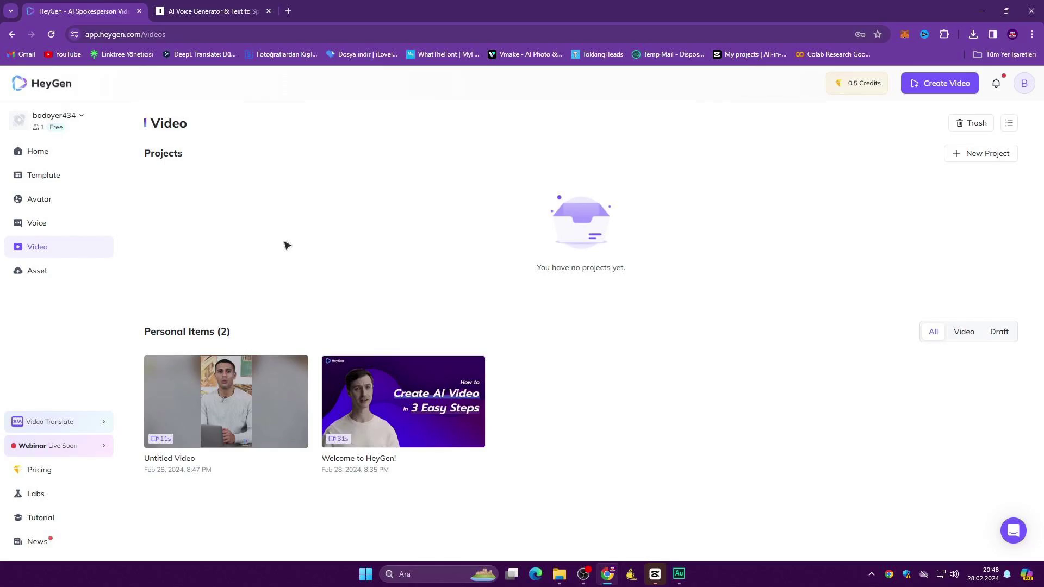
# Open the rendered Untitled Video, play it and download the original video in 1080P
pyautogui.click(224, 403)
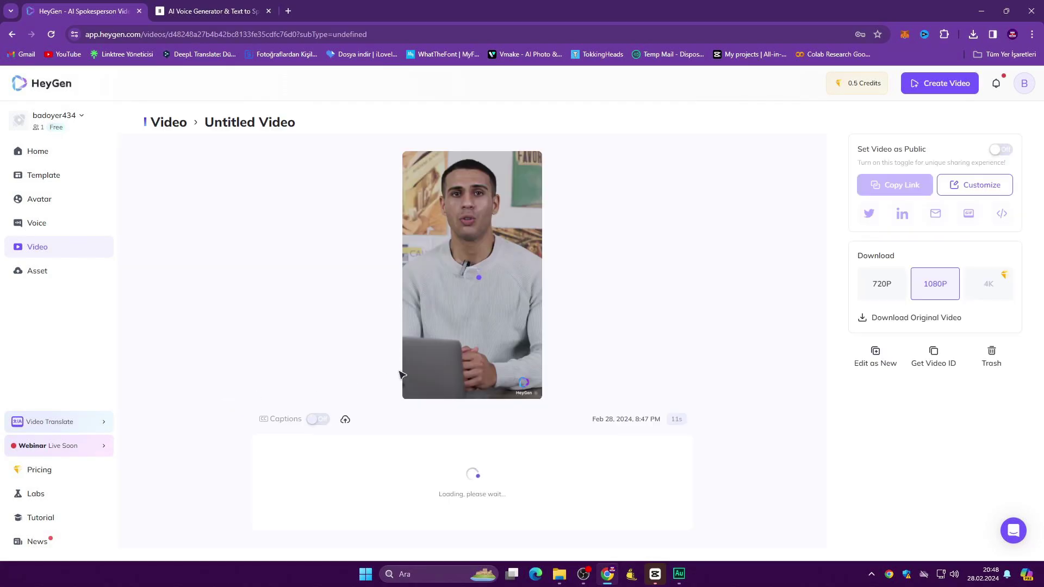
pyautogui.click(415, 387)
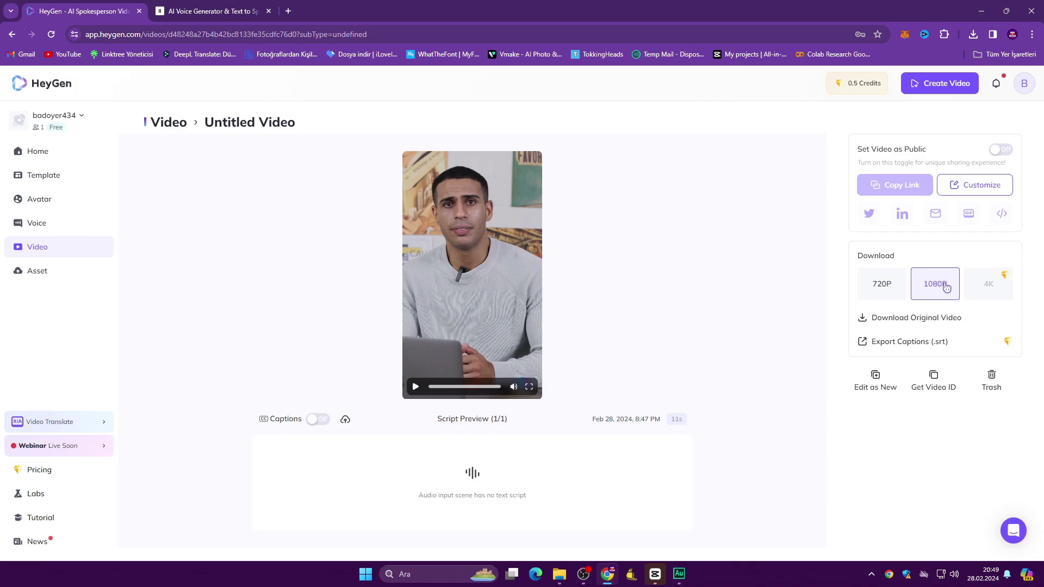
pyautogui.click(909, 322)
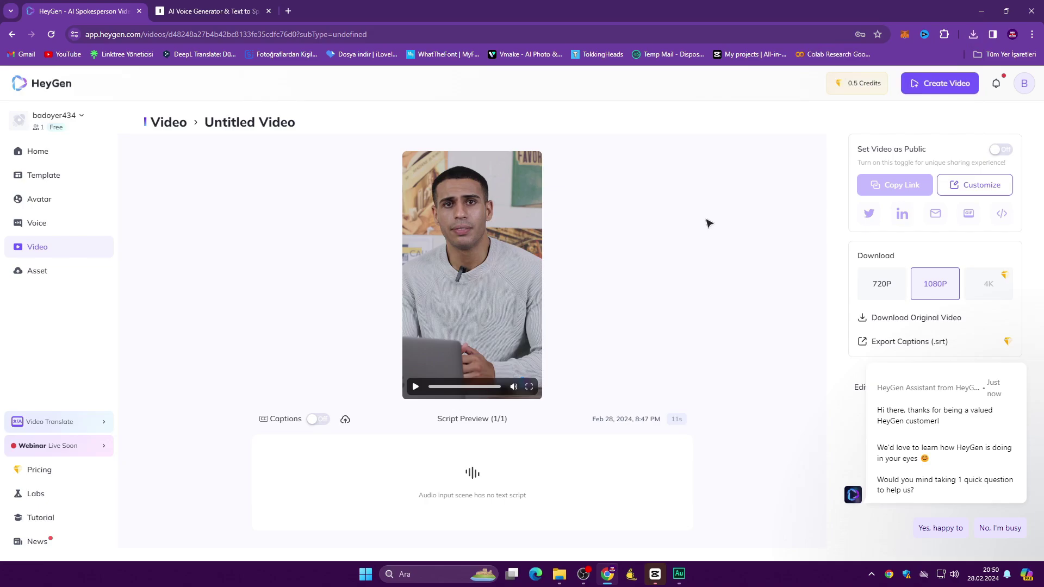
# Switch to ElevenLabs and review the Turkish text entered for the voice-over, highlighting the whole passage
pyautogui.hotkey('ctrl', 'Tab')
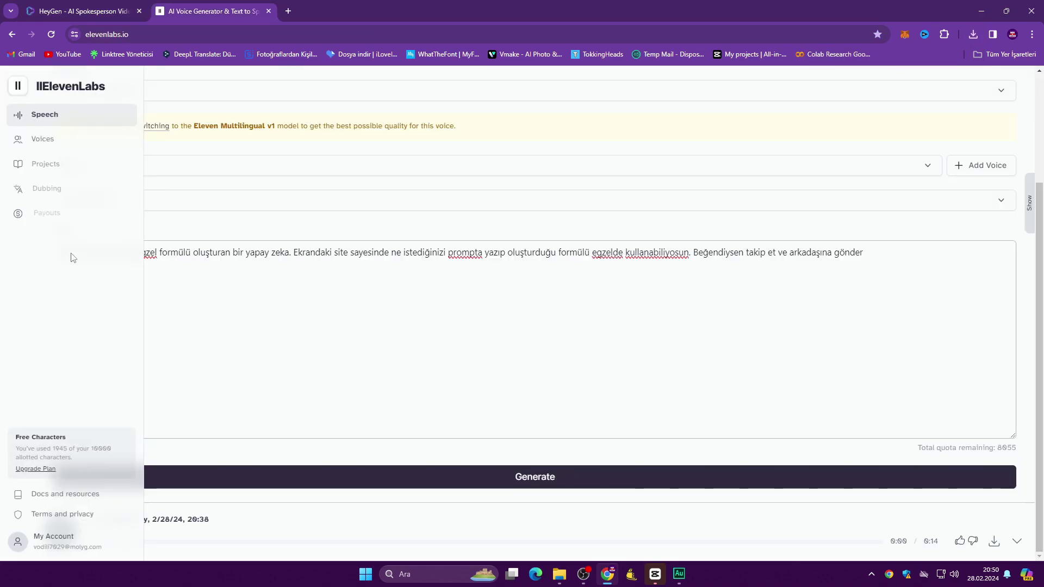
pyautogui.moveTo(63, 252); pyautogui.dragTo(892, 244)
pyautogui.click(879, 259)
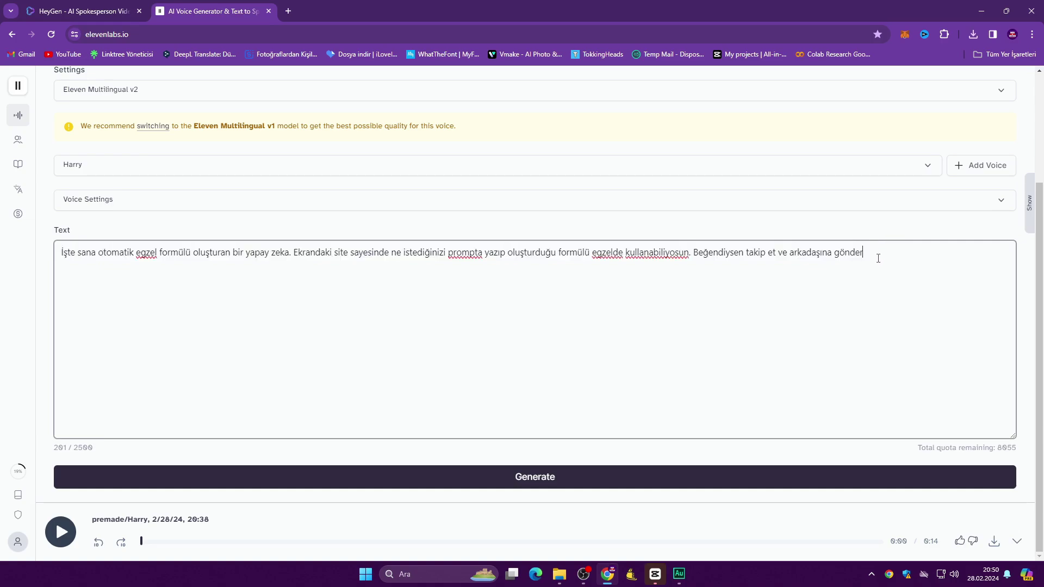
pyautogui.moveTo(862, 250); pyautogui.dragTo(63, 256)
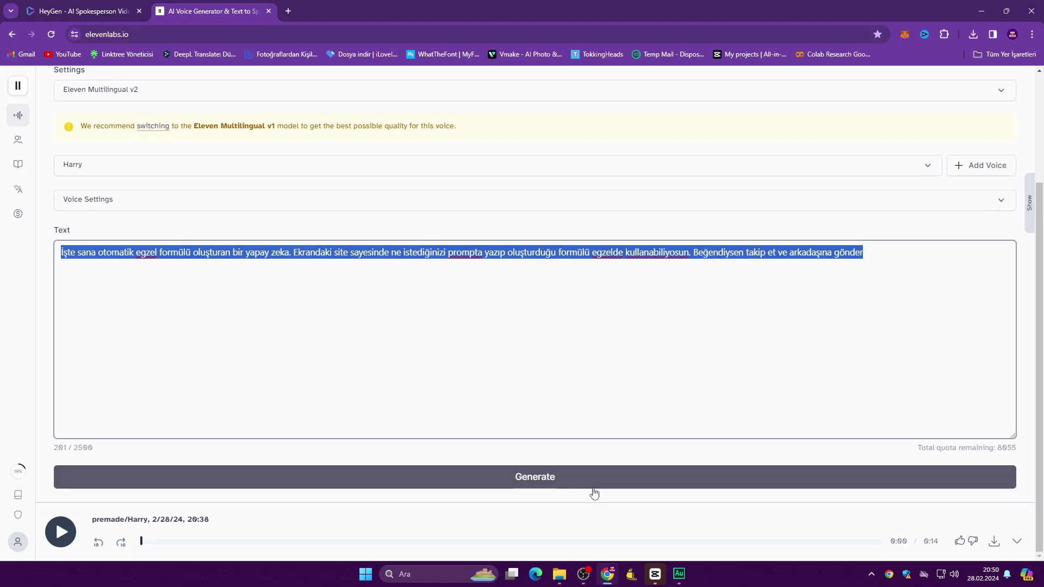
# Return to HeyGen and check the browser's recent downloads for the video file
pyautogui.click(82, 11)
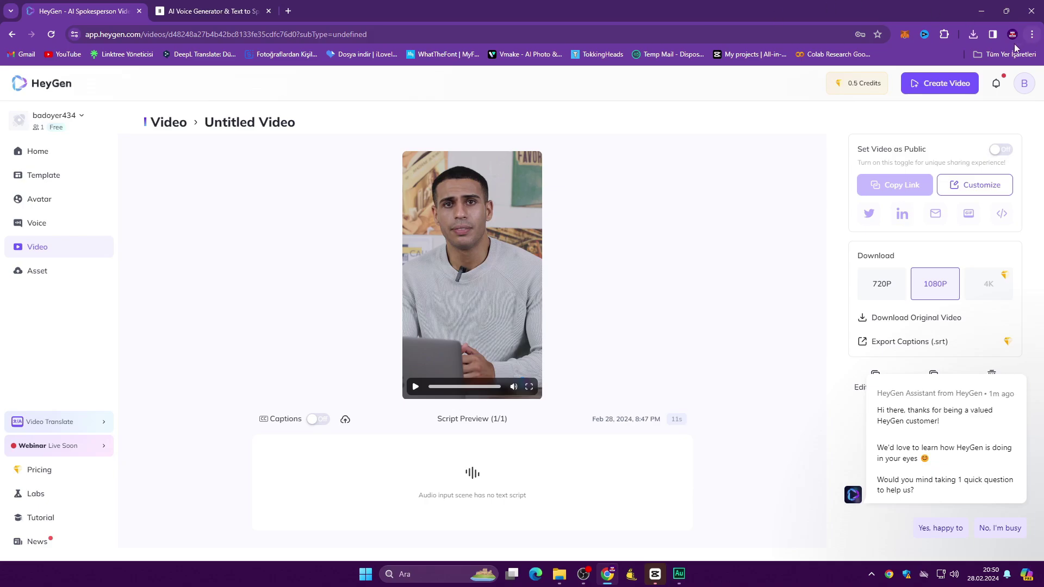
pyautogui.click(973, 35)
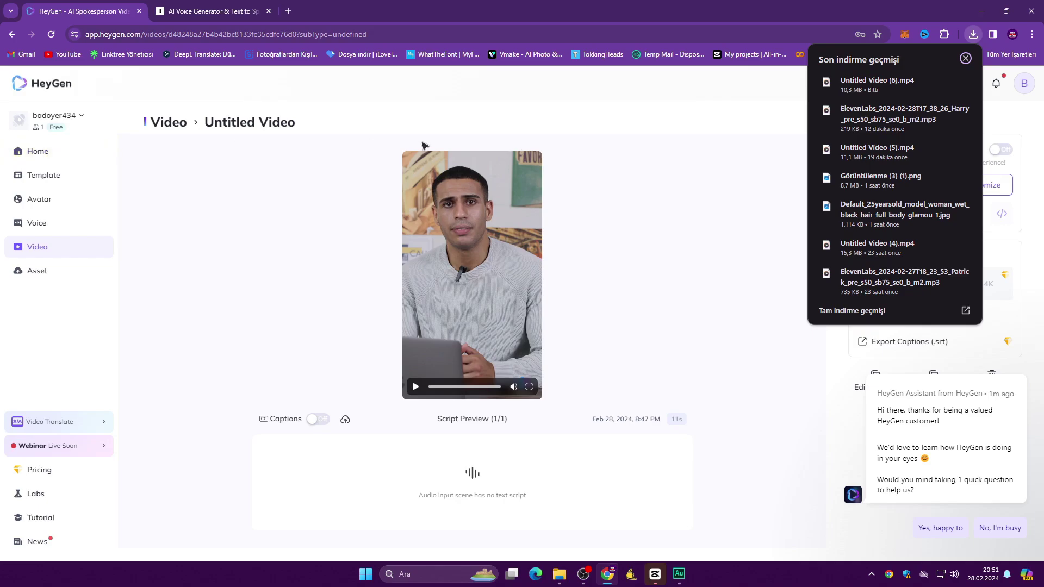
# Open the Avatar page and browse the Studio Avatar entries in the avatar library
pyautogui.click(59, 155)
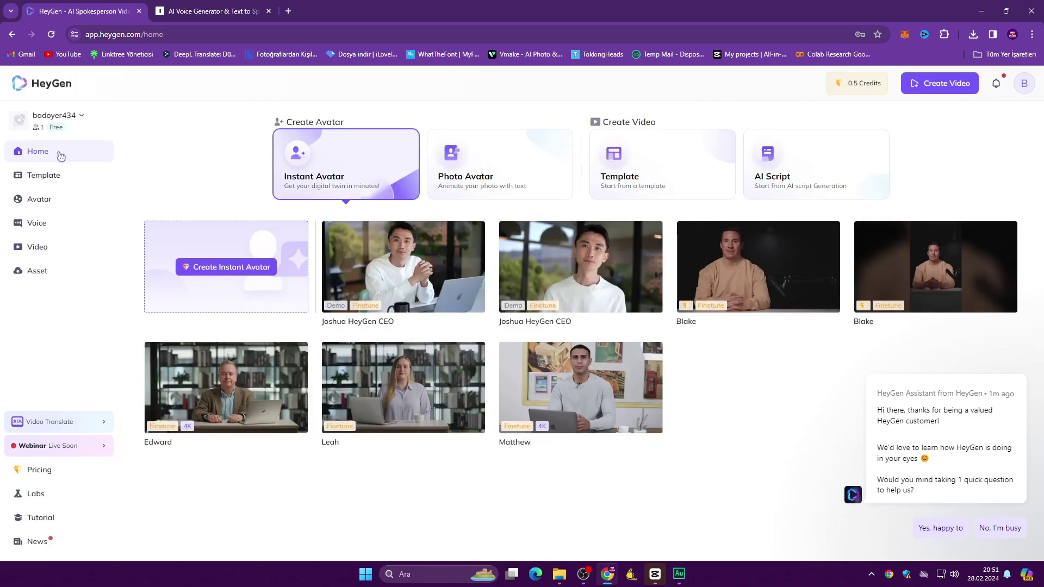
pyautogui.click(54, 201)
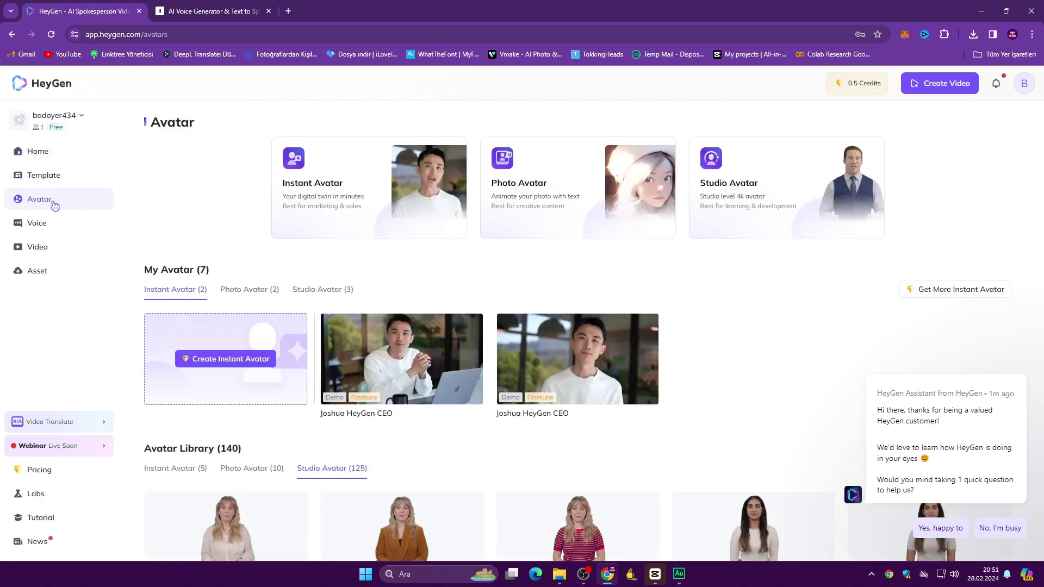
pyautogui.scroll(-4, 1041, 356)
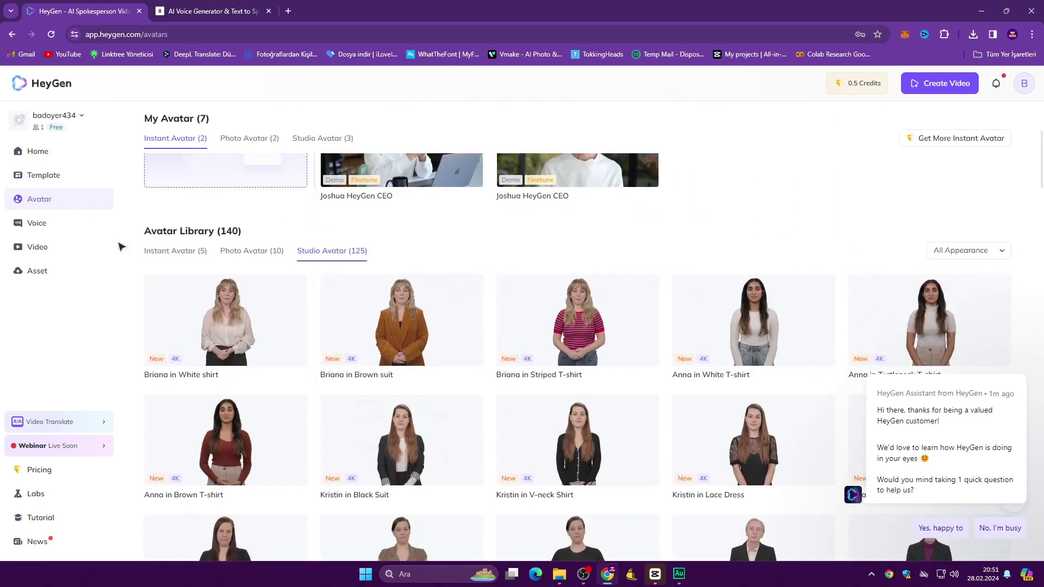
pyautogui.scroll(-3, 819, 305)
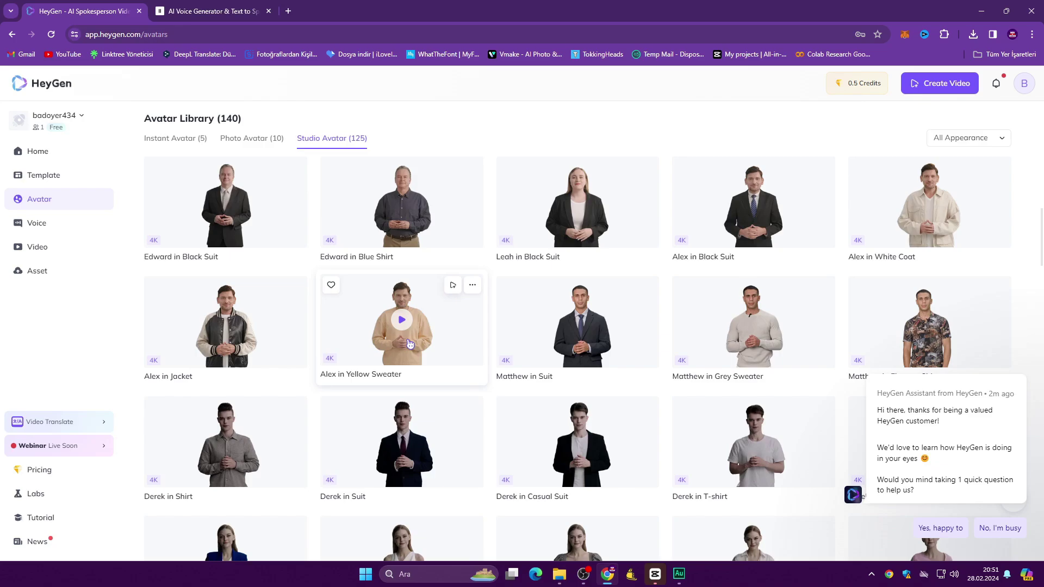
pyautogui.scroll(-7, 410, 344)
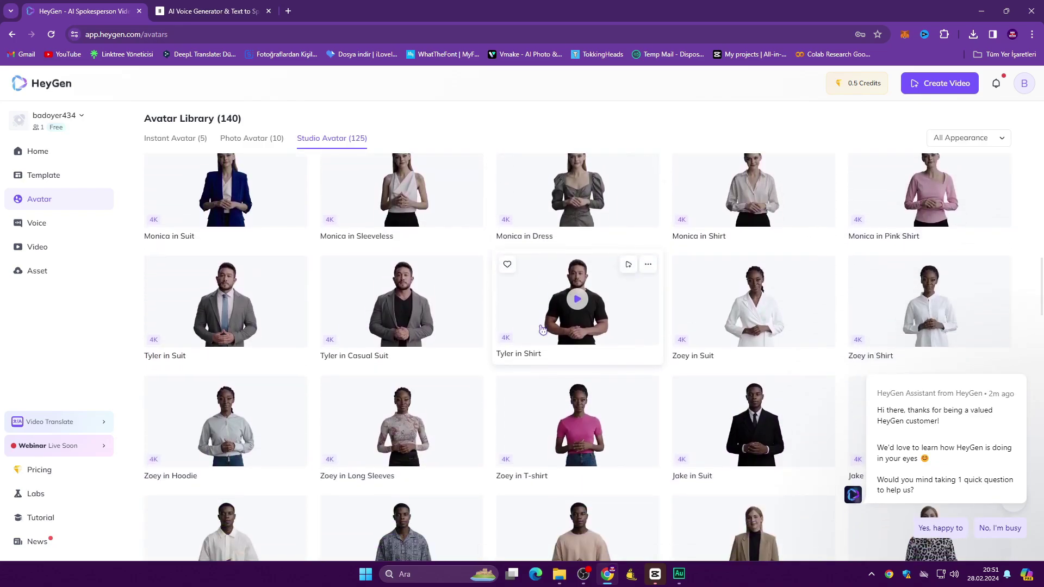
pyautogui.scroll(-4, 543, 329)
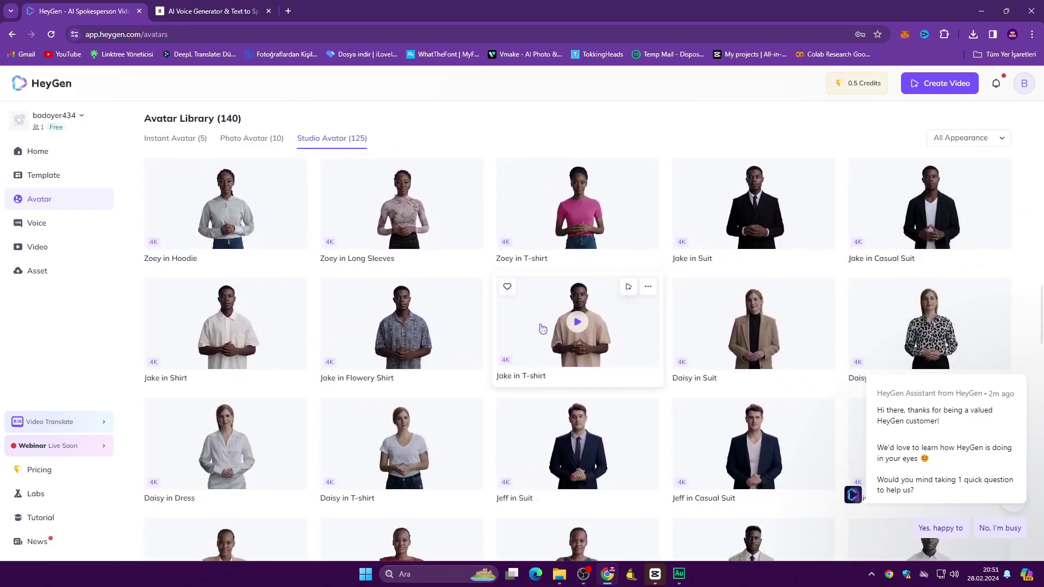
# Browse the rest of the Studio Avatar collection, down to the Eva avatars at its end
pyautogui.scroll(-5, 405, 326)
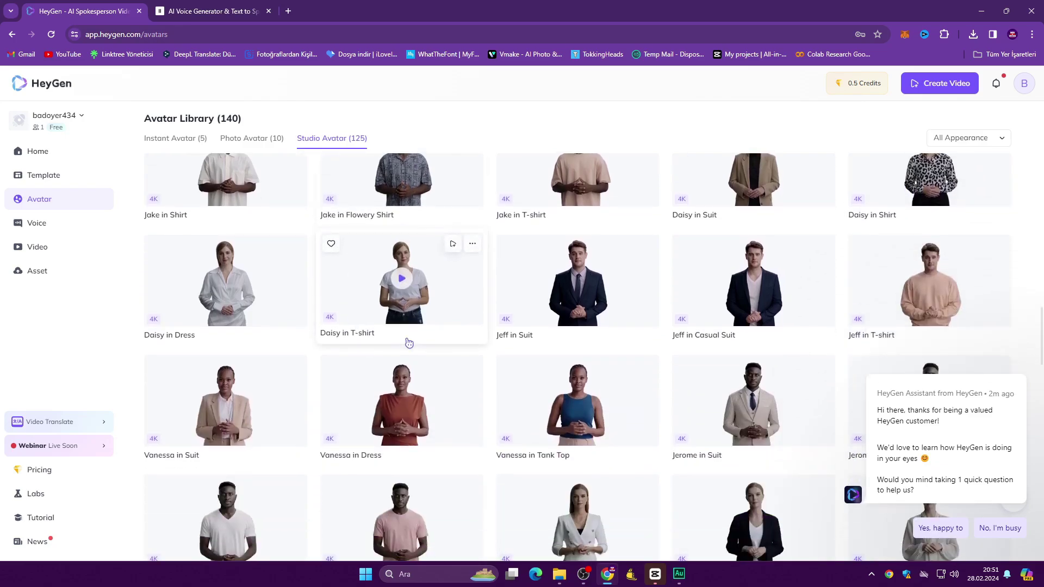
pyautogui.scroll(-2, 413, 341)
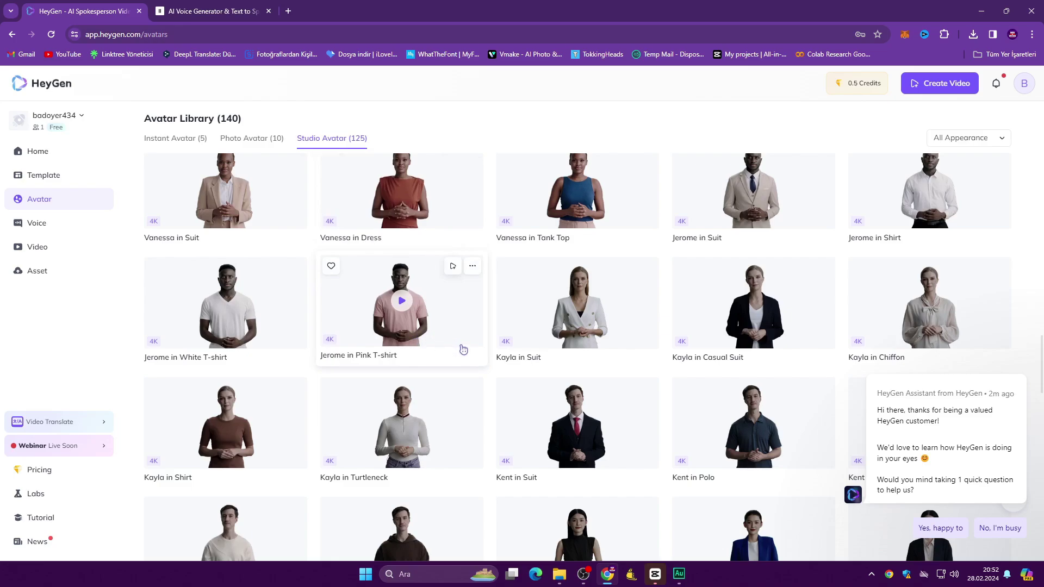
pyautogui.scroll(-4, 464, 350)
pyautogui.scroll(-7, 598, 354)
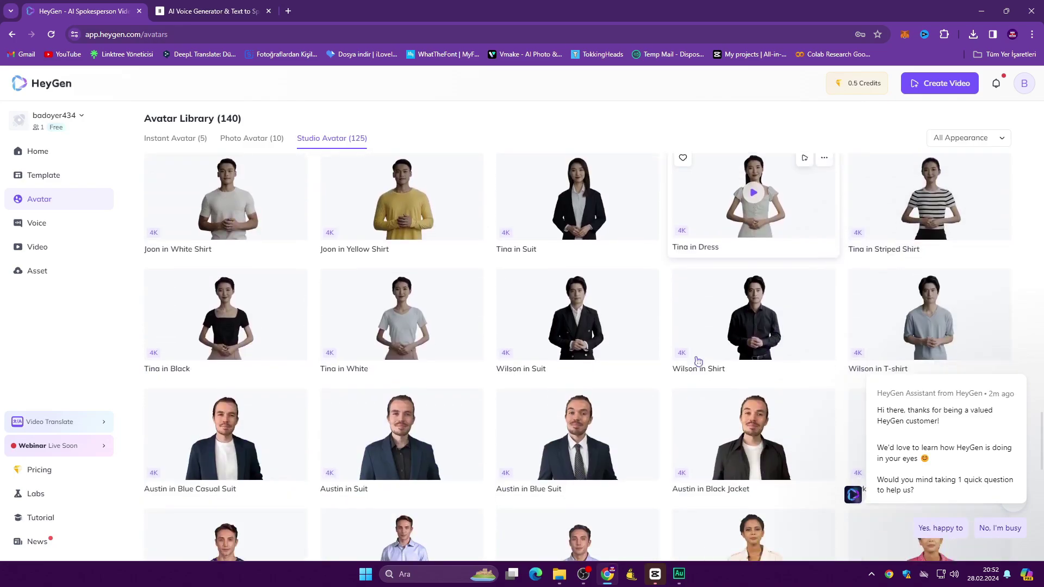
pyautogui.scroll(-14, 696, 358)
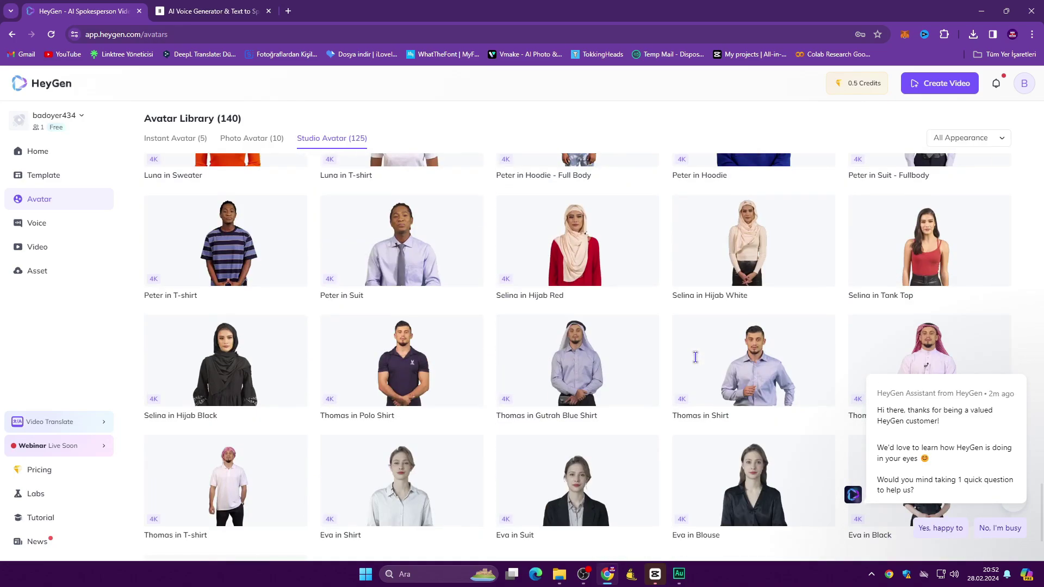
pyautogui.scroll(8, 698, 364)
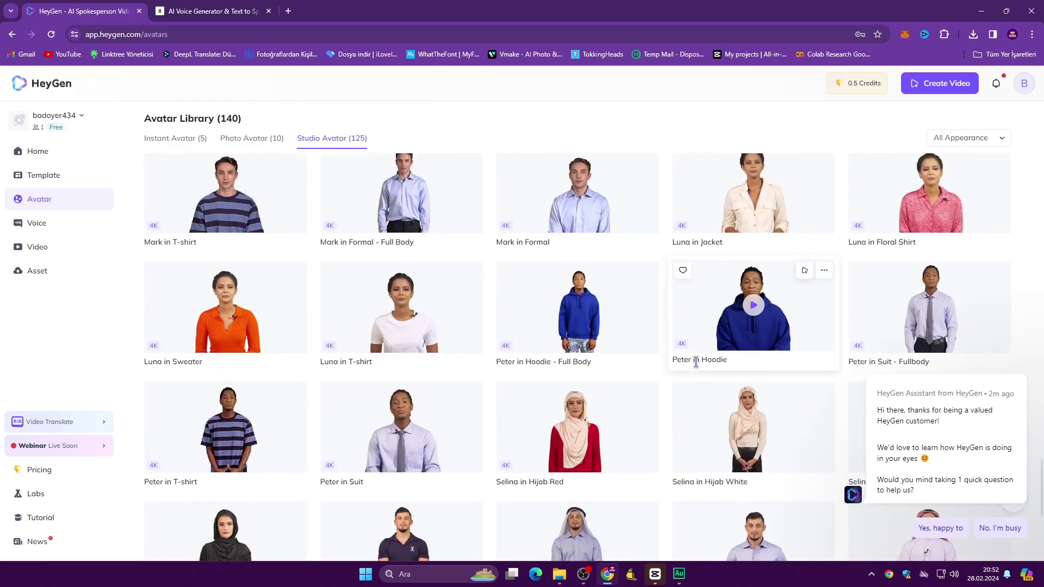
pyautogui.click(696, 360)
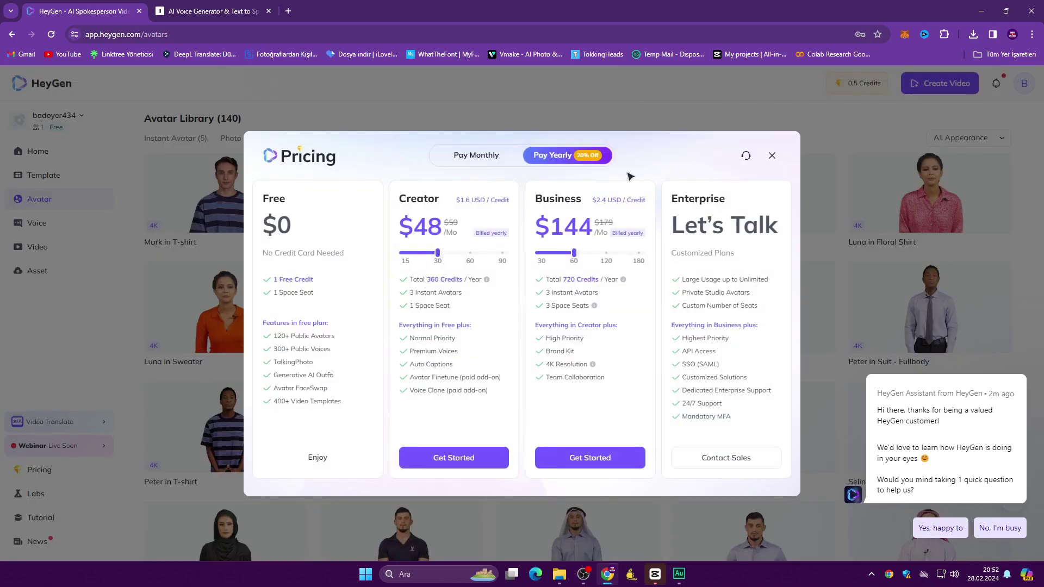
pyautogui.click(772, 156)
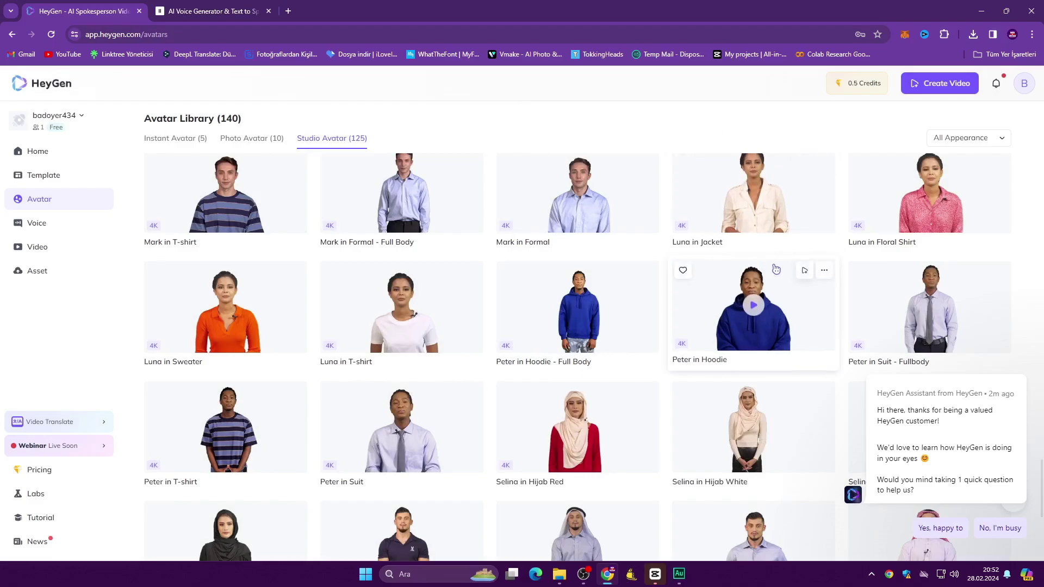
pyautogui.scroll(-3, 756, 304)
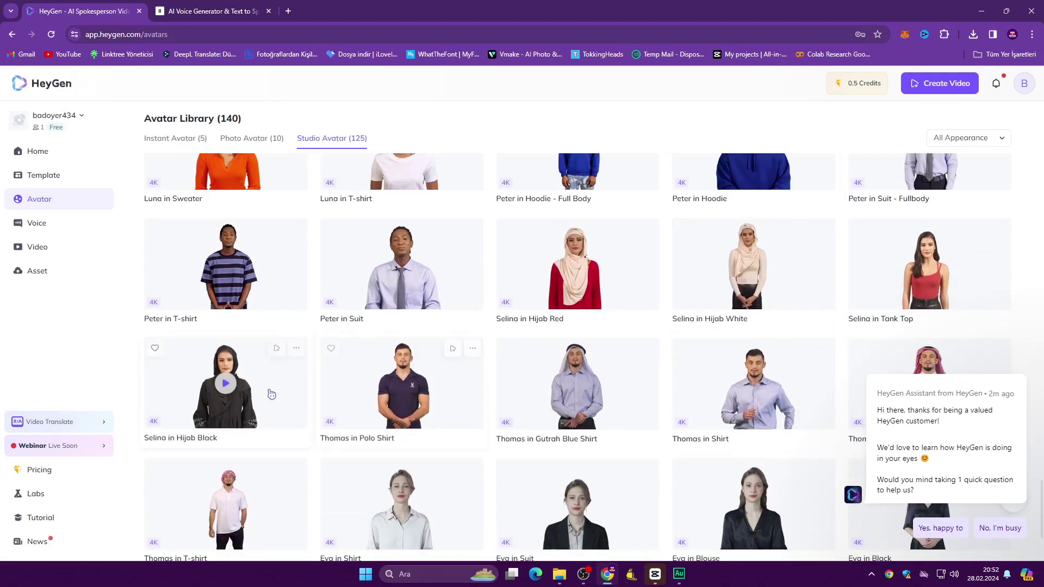
pyautogui.scroll(-3, 506, 484)
pyautogui.scroll(-1, 502, 478)
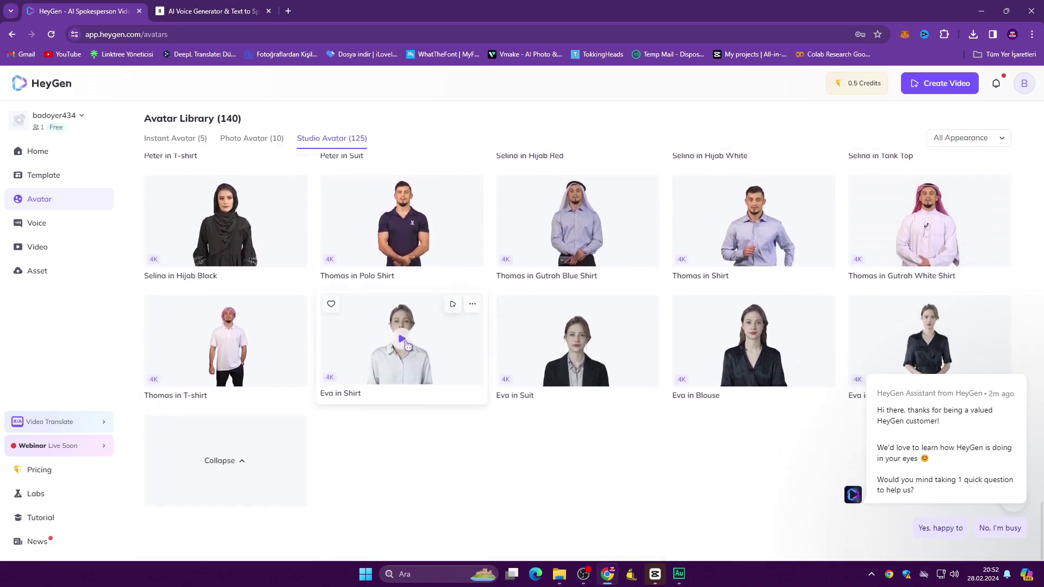
# Switch to ElevenLabs, look through the selectable voices, and return to HeyGen
pyautogui.click(212, 11)
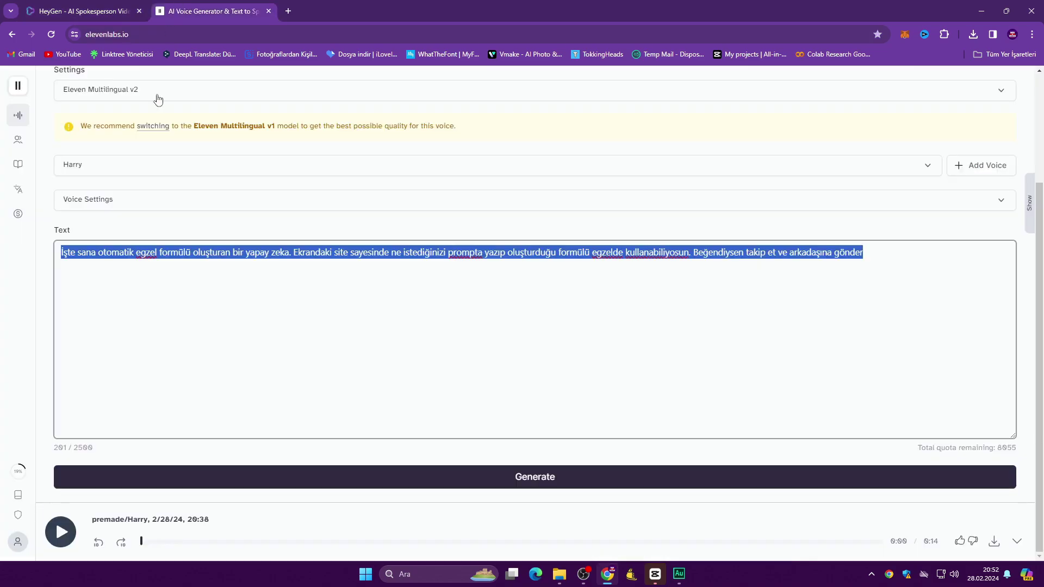
pyautogui.click(90, 164)
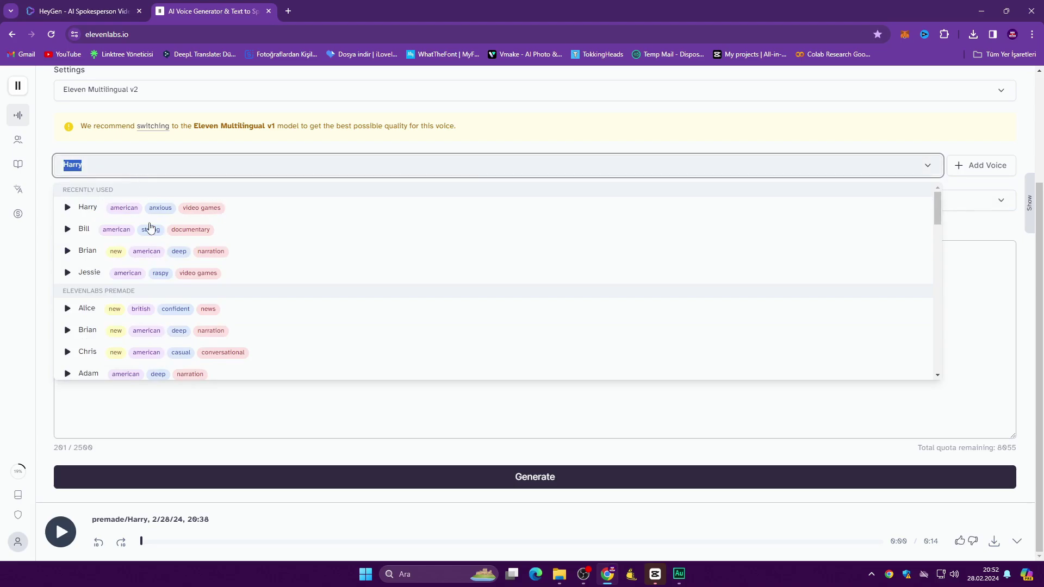
pyautogui.click(178, 401)
pyautogui.hotkey('ctrl', '1')
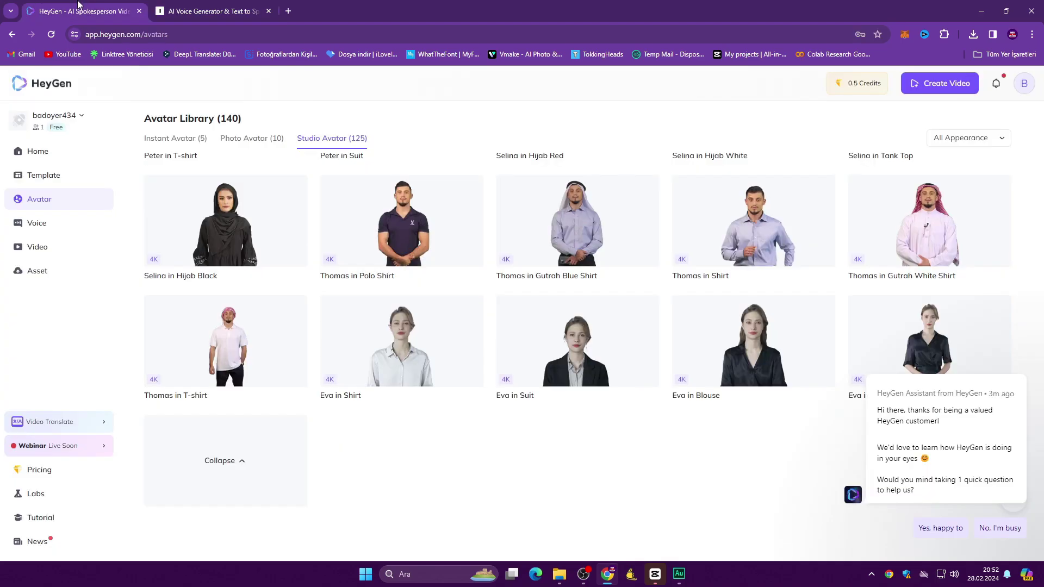
# Start a new video with the Eva in Shirt avatar, clear its default text script and change it to an audio script
pyautogui.click(346, 310)
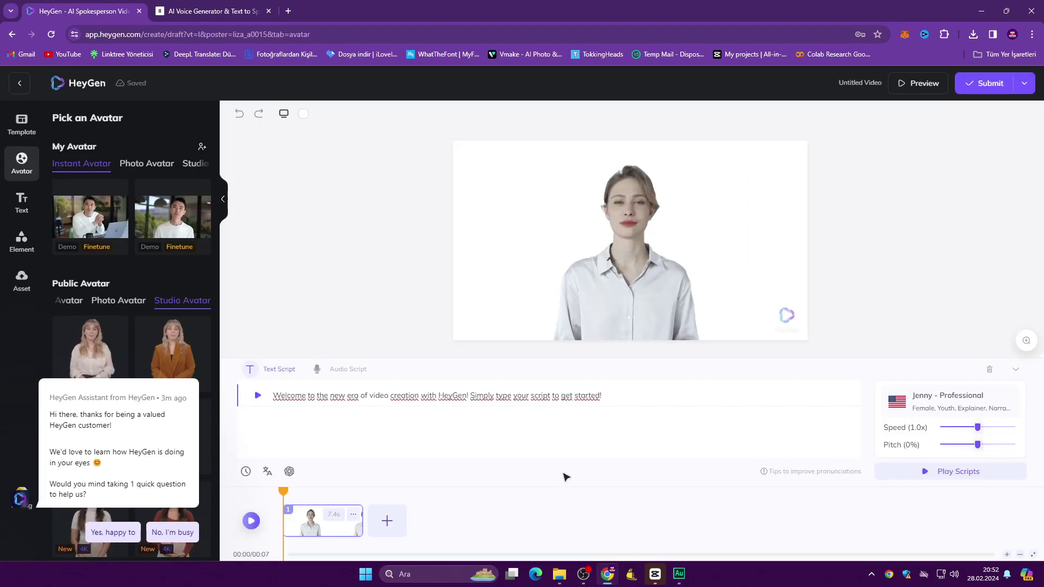
pyautogui.moveTo(603, 396); pyautogui.dragTo(275, 402)
pyautogui.press('BackSpace')
pyautogui.click(344, 370)
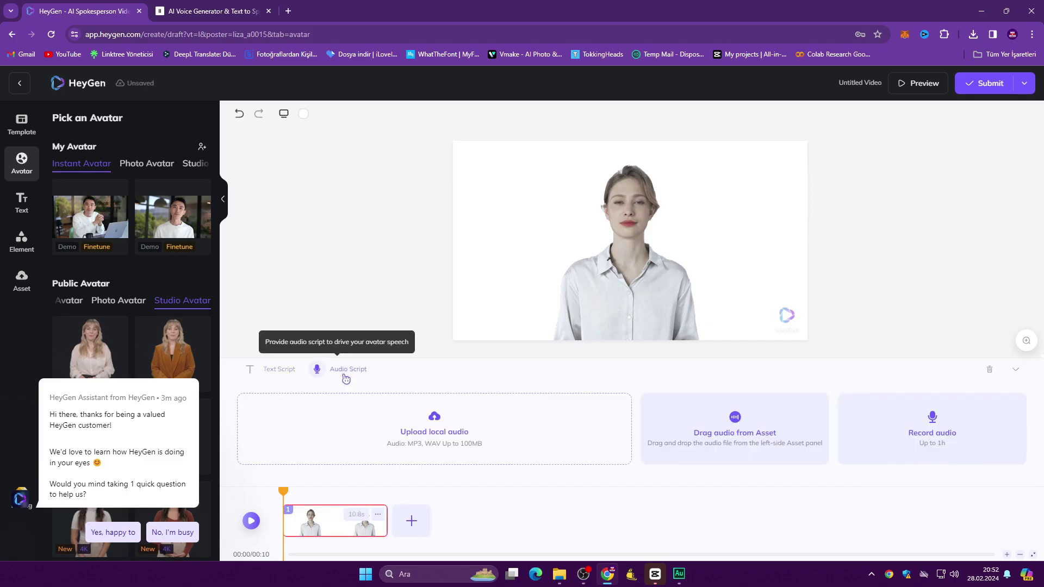
pyautogui.click(265, 4)
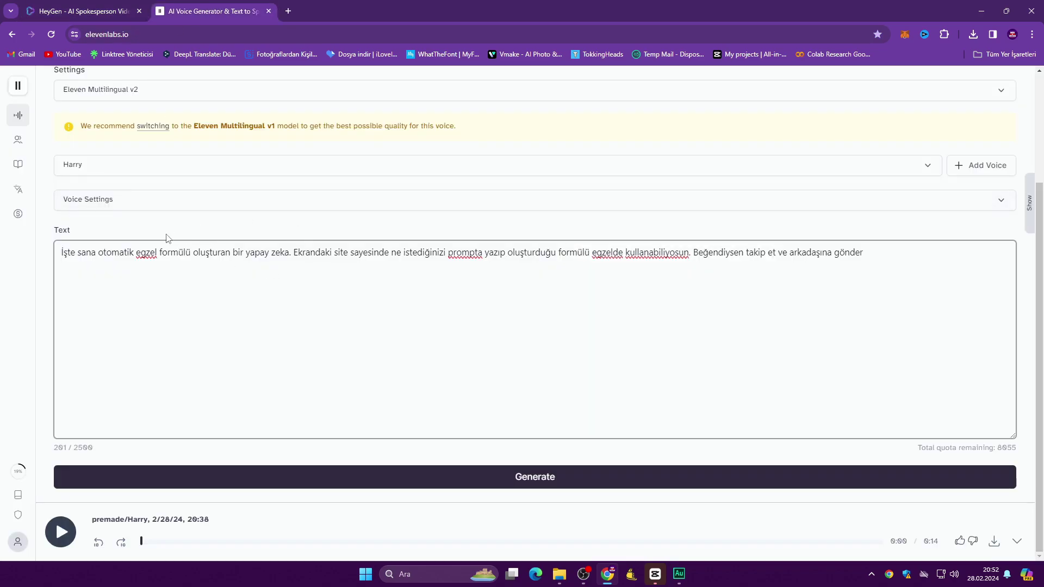
pyautogui.hotkey('ctrl', 'shift', 'Tab')
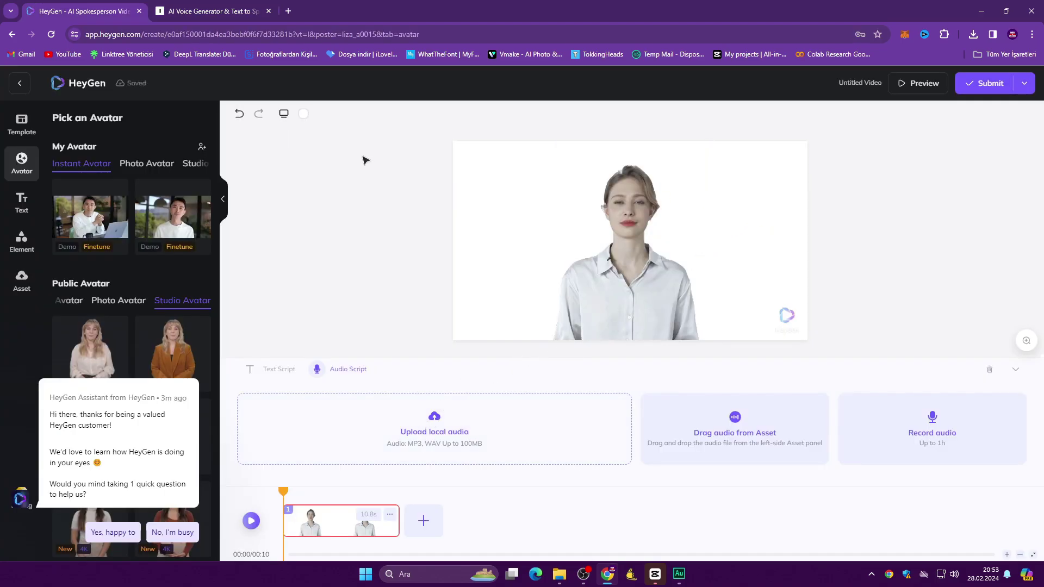
# Change the video's white background to a light green, shifting the preset green's hue slightly further toward pure green
pyautogui.click(304, 113)
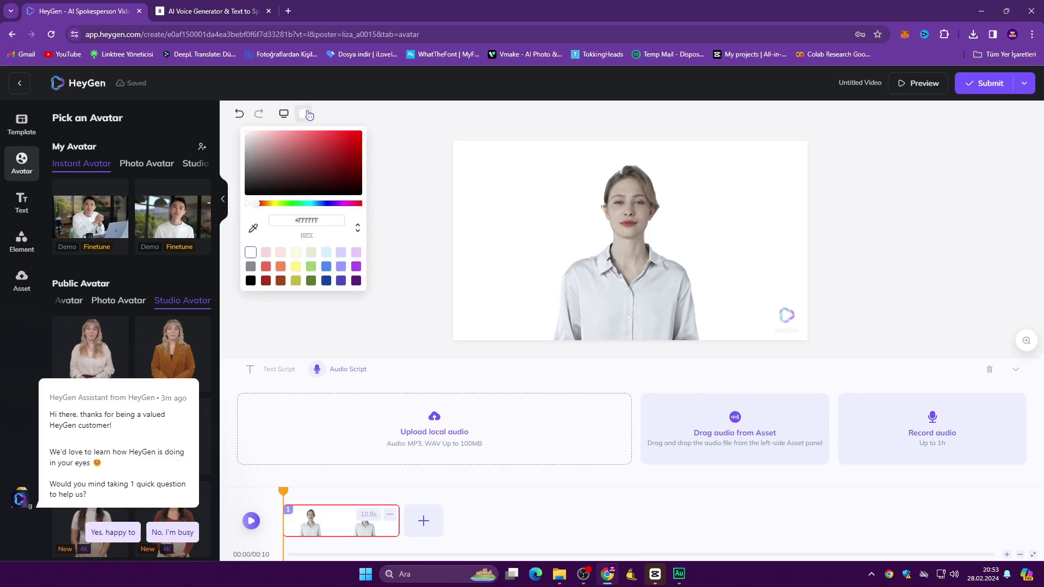
pyautogui.click(311, 266)
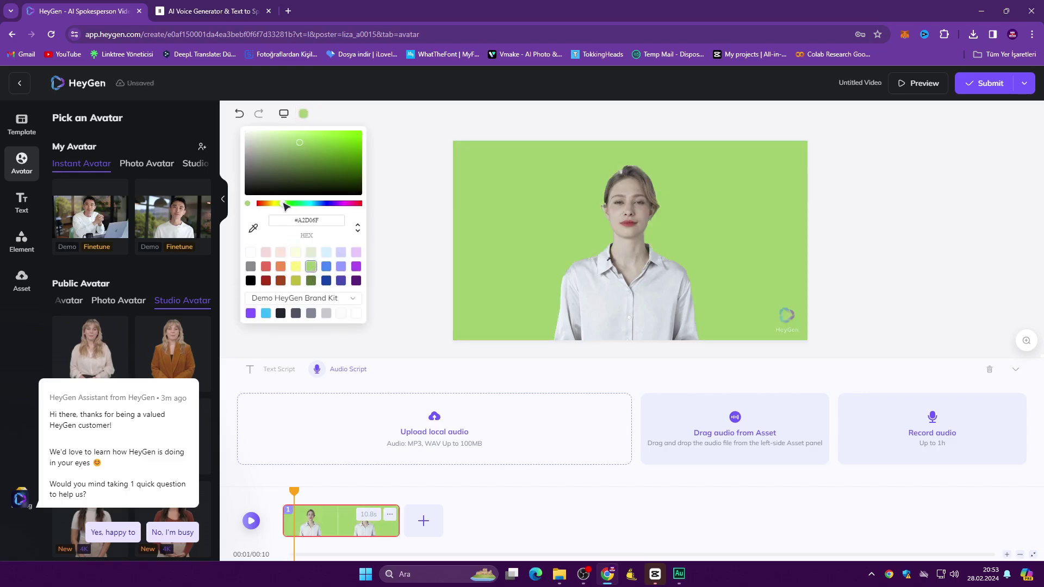
pyautogui.moveTo(283, 203); pyautogui.dragTo(287, 203)
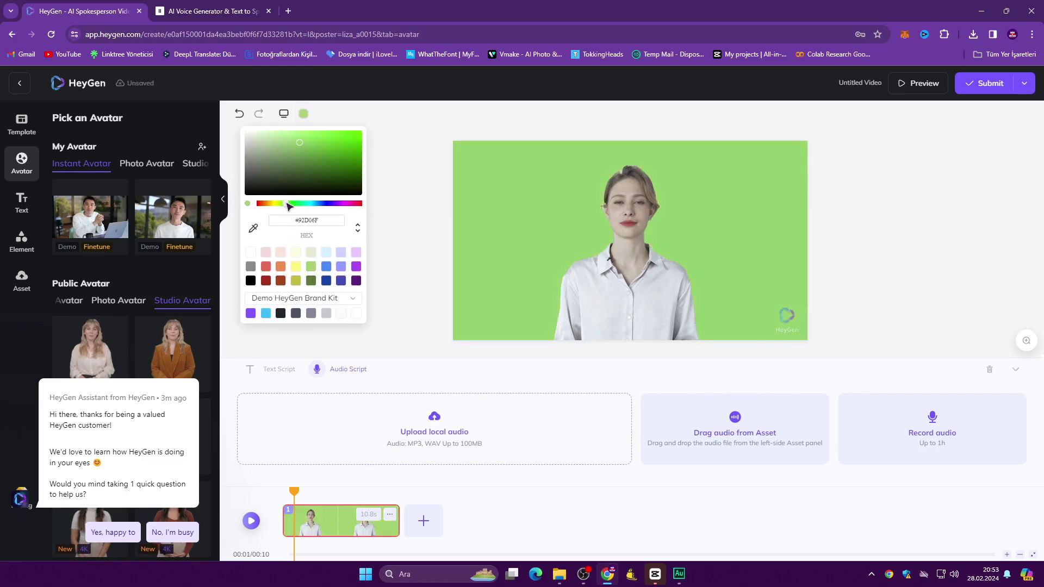
pyautogui.click(426, 216)
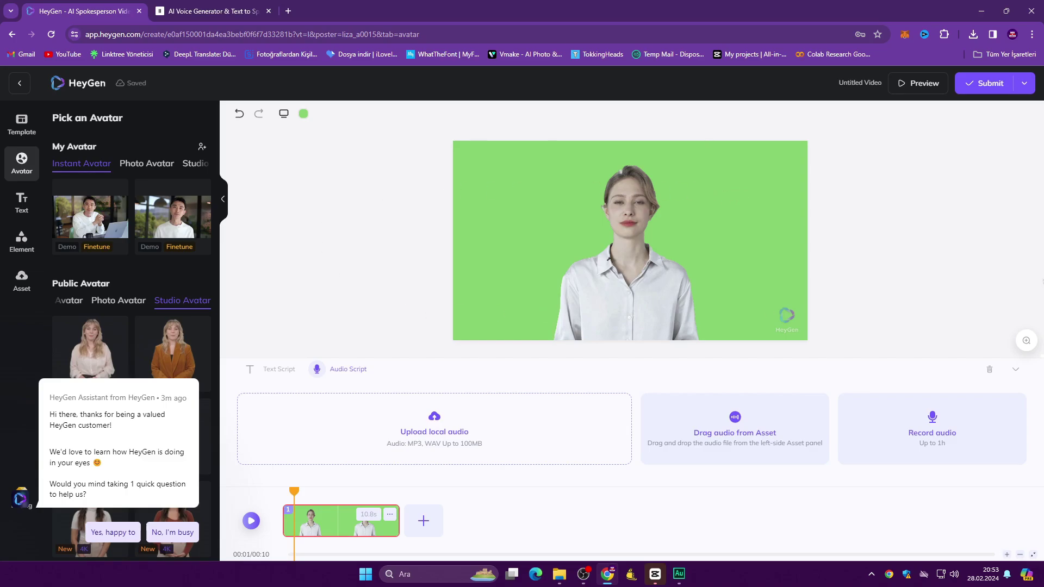
# Switch to CapCut, add formulabot reels.mp4 to the timeline and preview it at about 5 seconds
pyautogui.hotkey('alt', 'Tab')
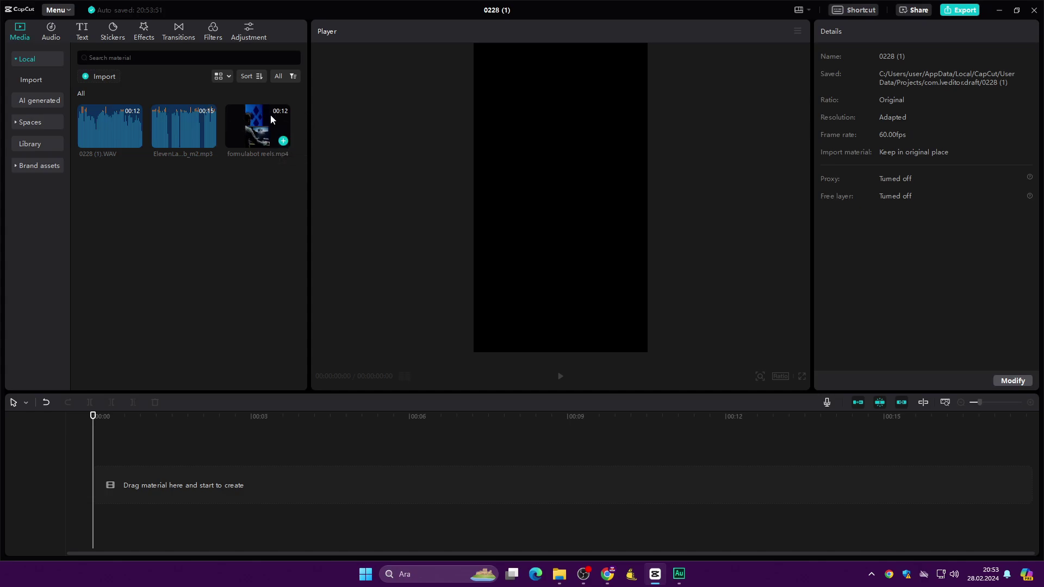
pyautogui.click(283, 141)
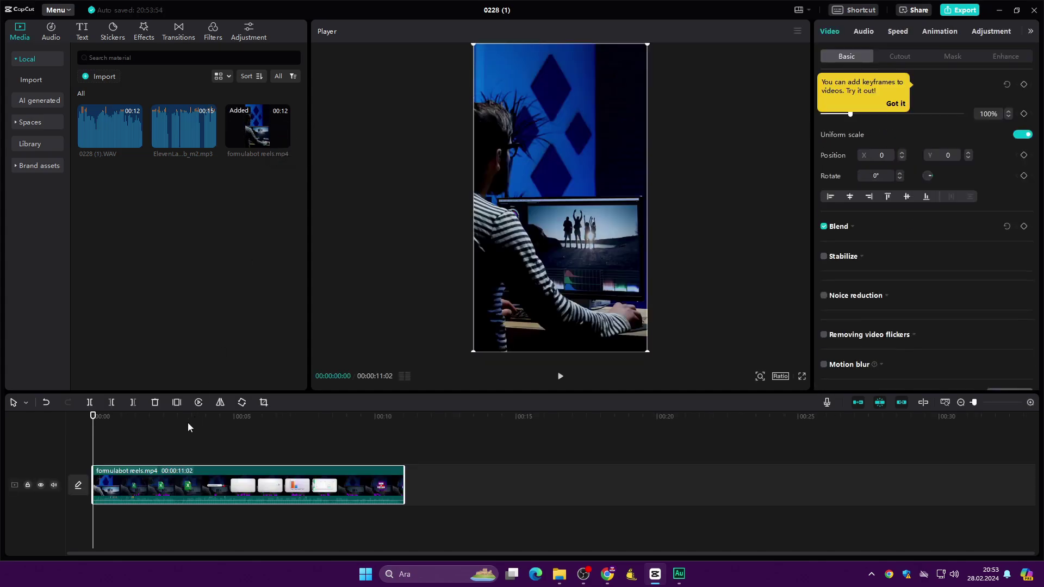
pyautogui.moveTo(134, 415); pyautogui.dragTo(31, 407)
pyautogui.click(242, 416)
# Examine the auto captions options for the video and return the playhead to the start
pyautogui.click(82, 31)
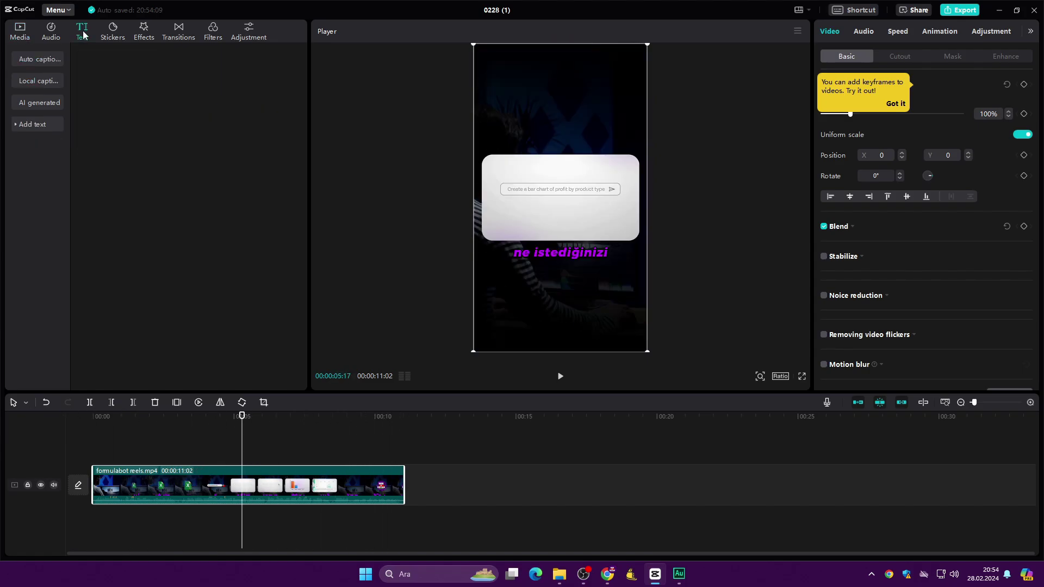
pyautogui.click(44, 61)
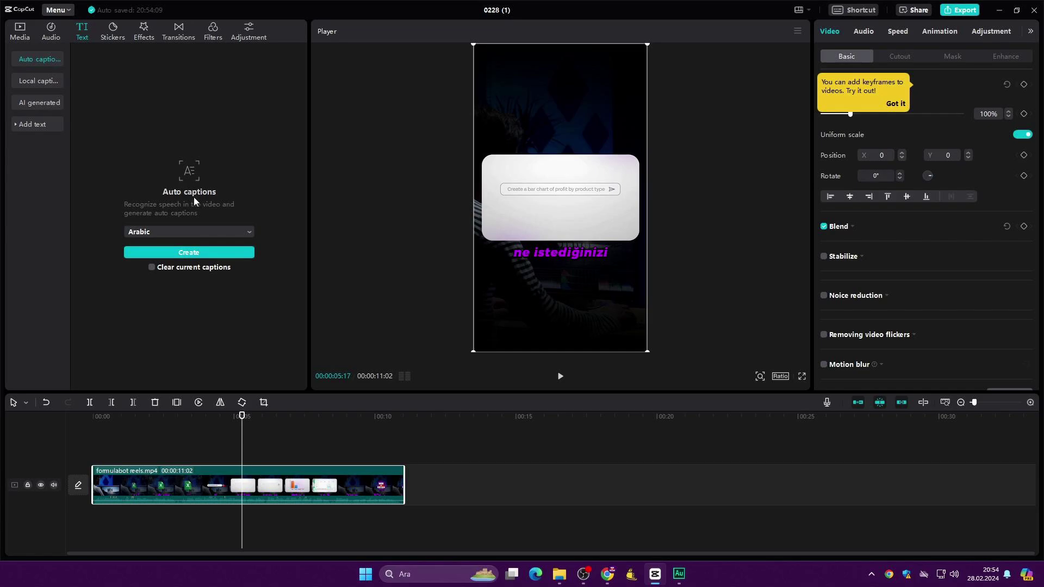
pyautogui.moveTo(241, 418); pyautogui.dragTo(93, 417)
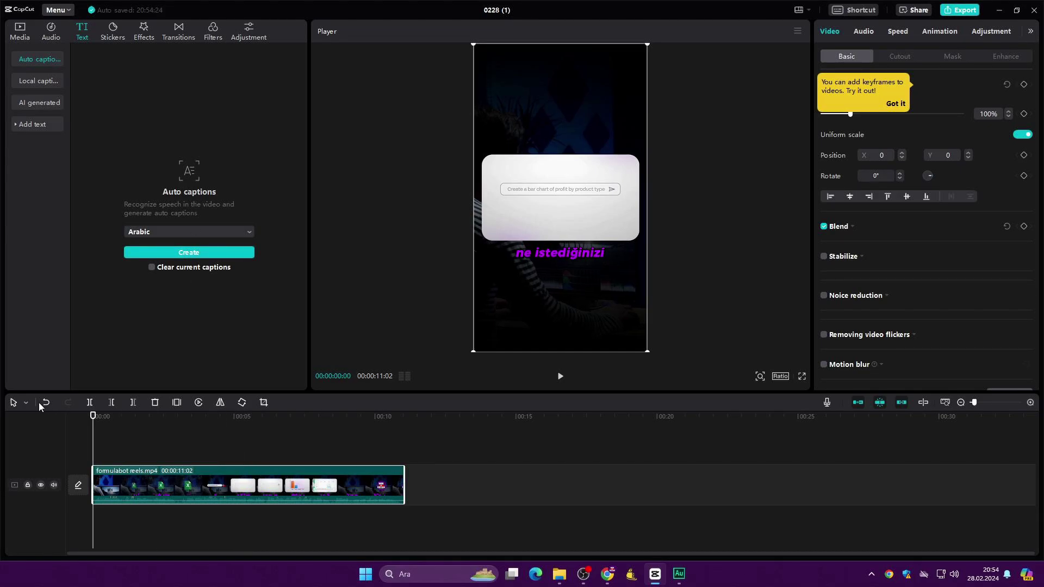
# Import Untitled Video (6).mp4, place it on a track above formulabot reels.mp4 and mute the formulabot reels track
pyautogui.click(20, 31)
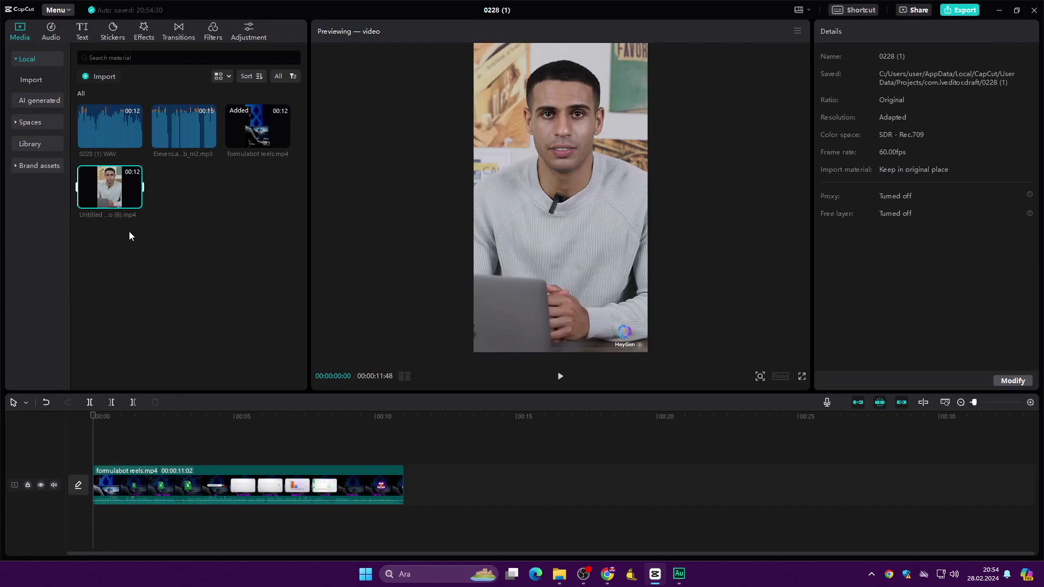
pyautogui.click(137, 207)
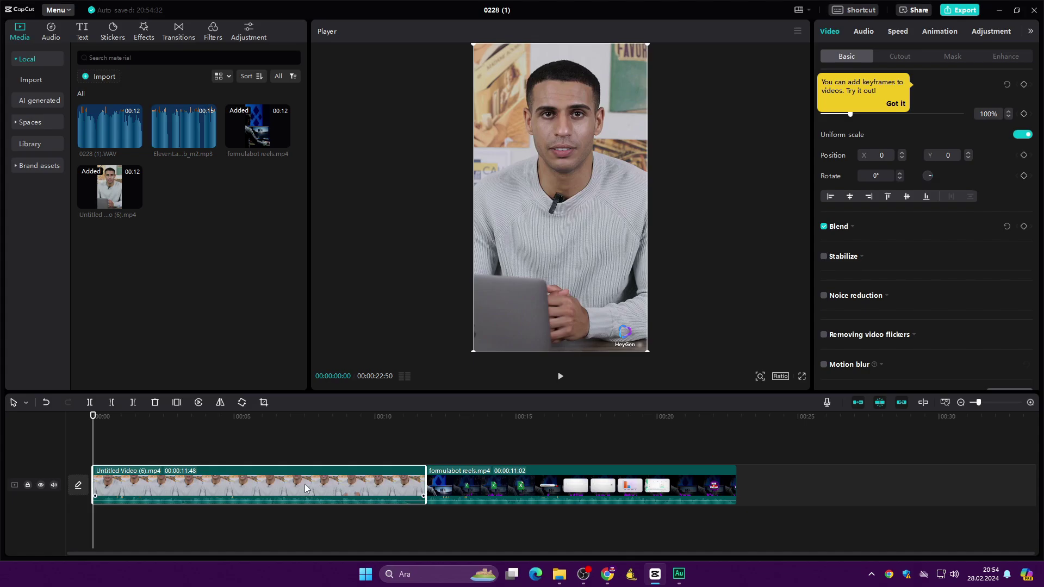
pyautogui.moveTo(304, 484); pyautogui.dragTo(302, 440)
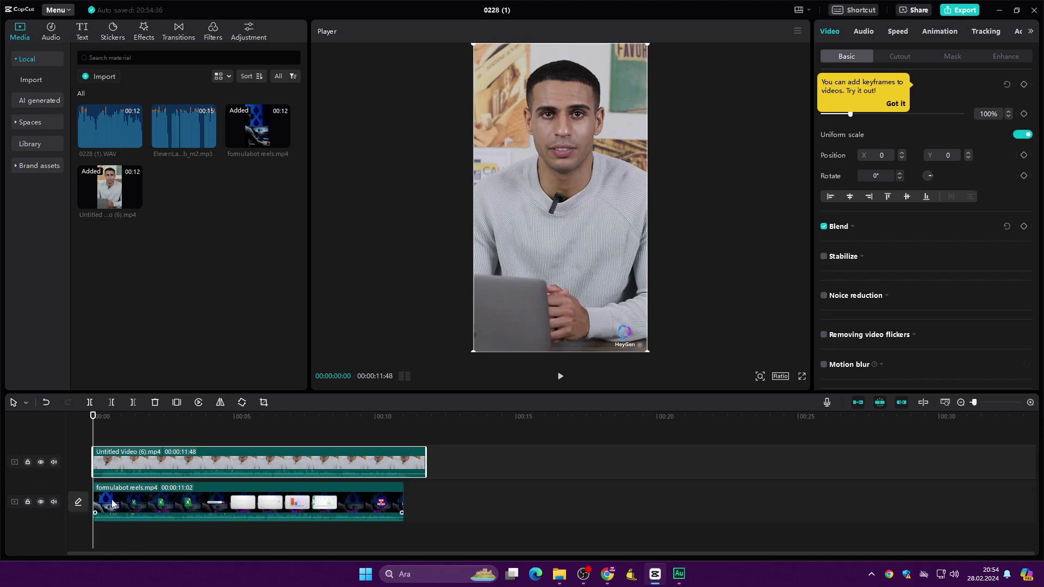
pyautogui.click(55, 502)
pyautogui.click(55, 503)
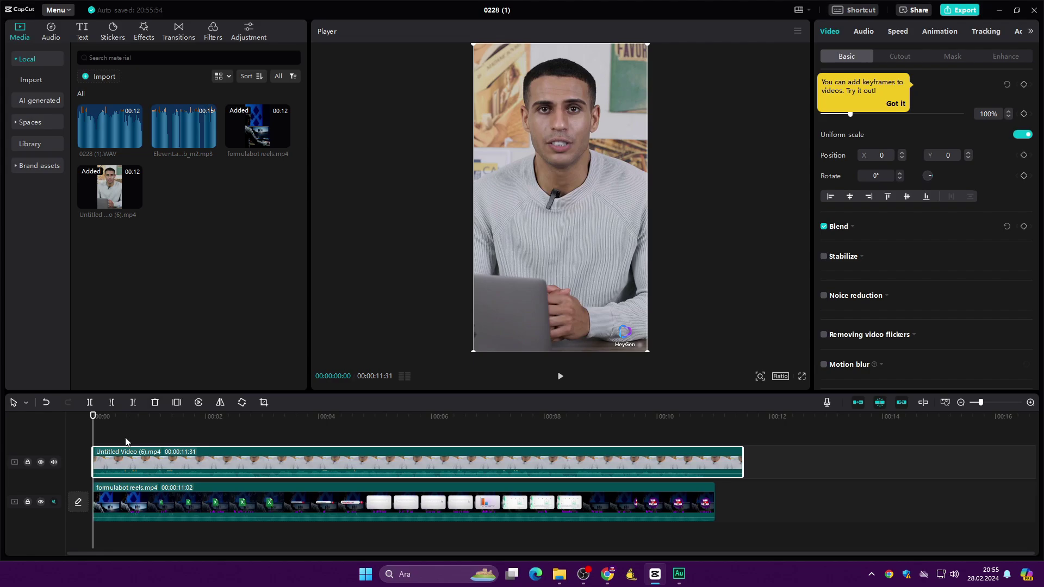
# Split the Untitled Video (6).mp4 clip at 00:00:03:08 and 00:00:08:35, and delete the middle section
pyautogui.click(271, 460)
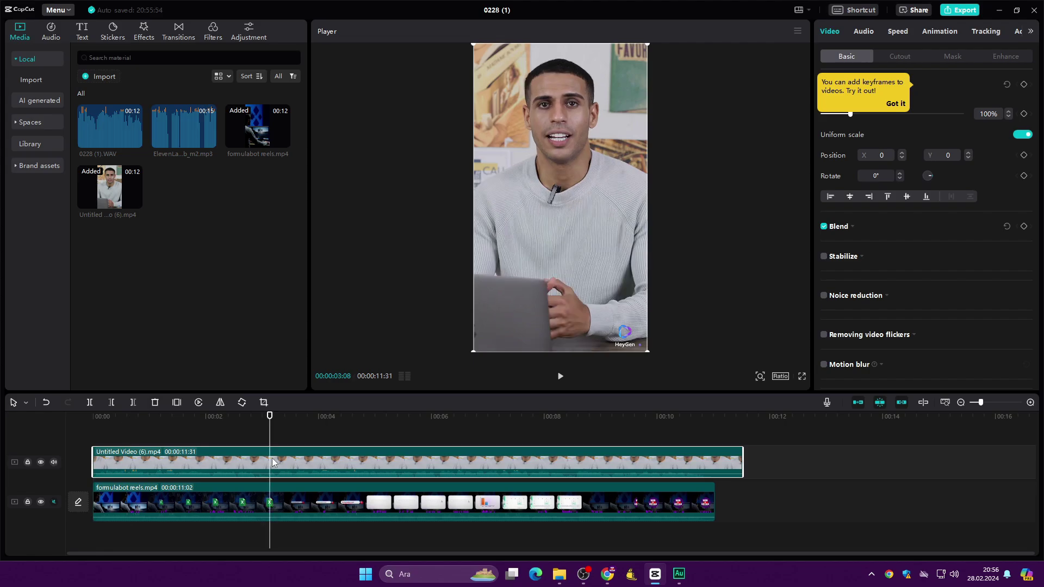
pyautogui.click(89, 402)
pyautogui.click(487, 419)
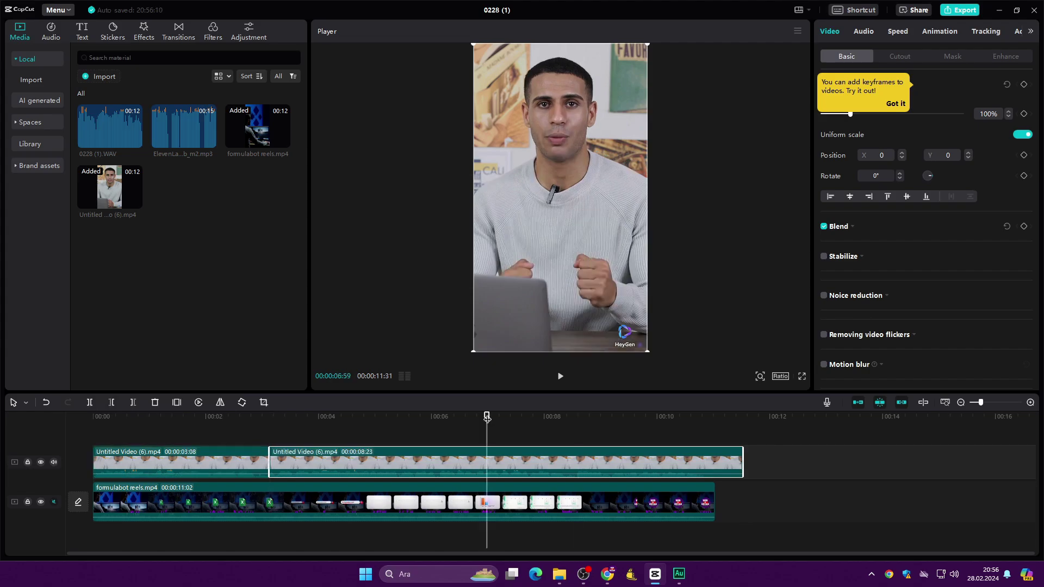
pyautogui.press('space')
pyautogui.press('space')
pyautogui.click(89, 402)
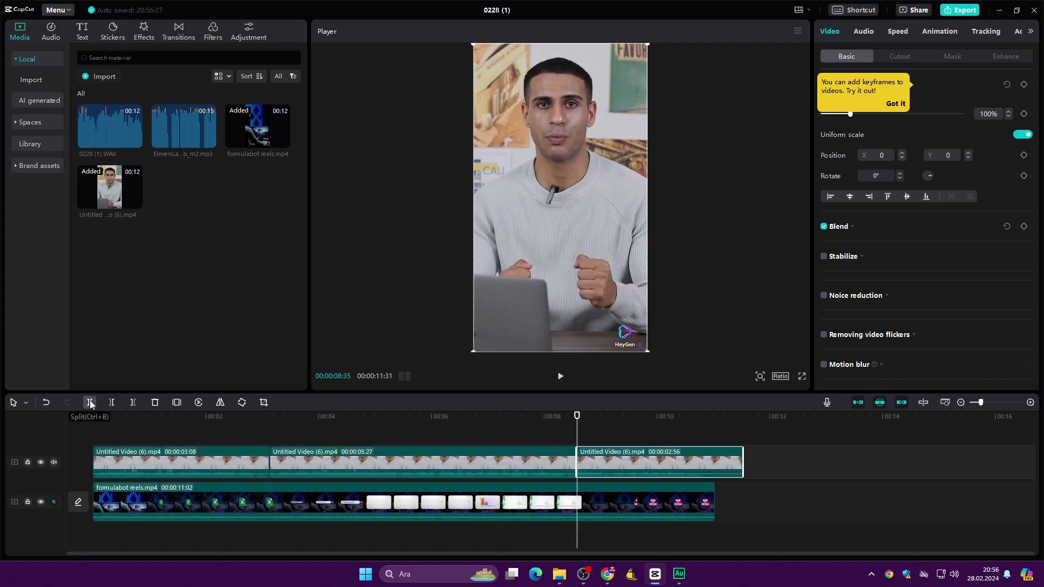
pyautogui.click(374, 460)
pyautogui.press('Delete')
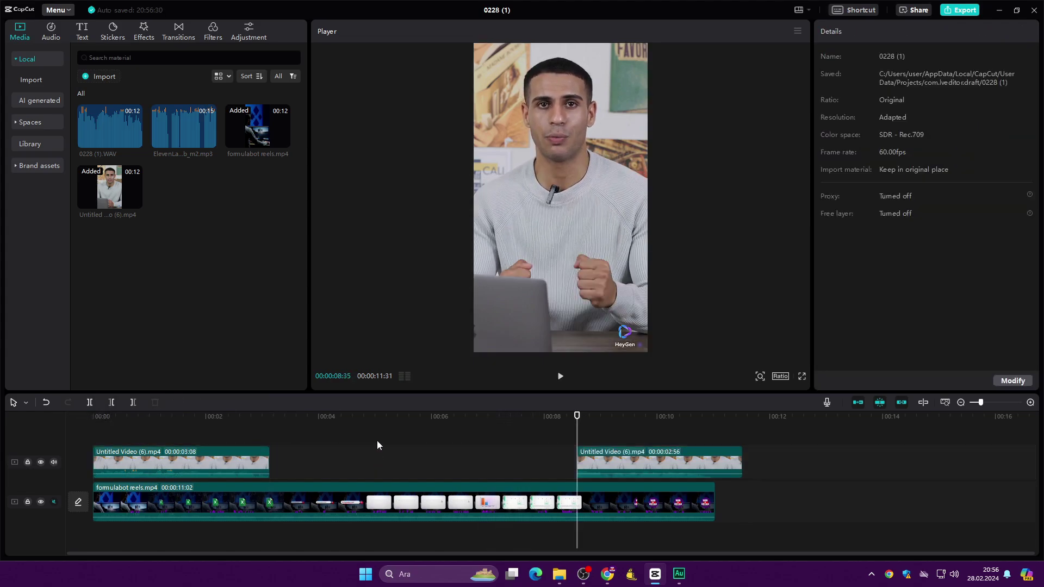
# Trim the end of the last avatar segment to match the end of formulabot reels.mp4, and return the playhead to the start
pyautogui.click(729, 461)
pyautogui.moveTo(742, 461); pyautogui.dragTo(714, 460)
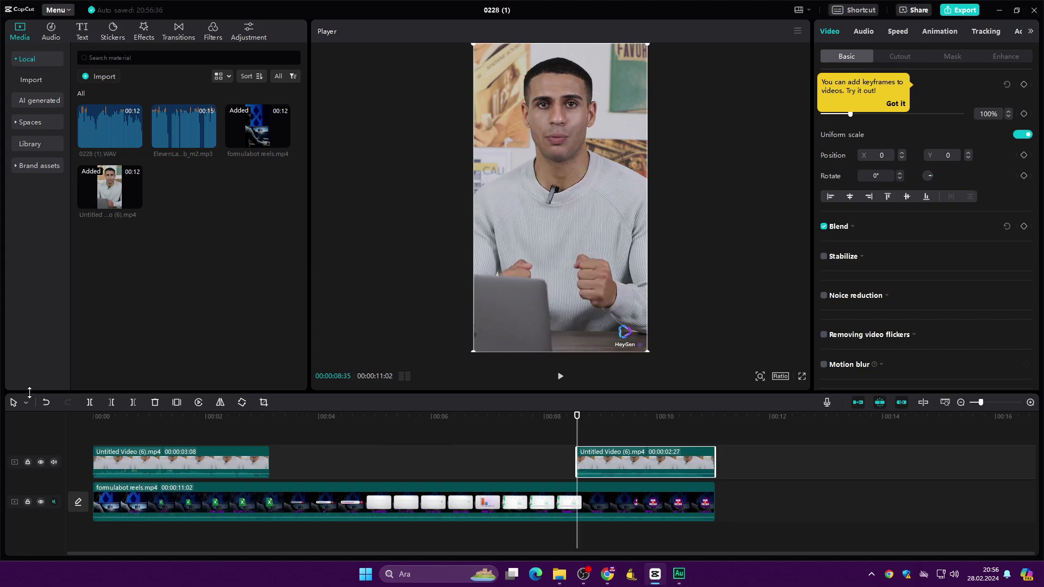
pyautogui.moveTo(114, 413); pyautogui.dragTo(52, 412)
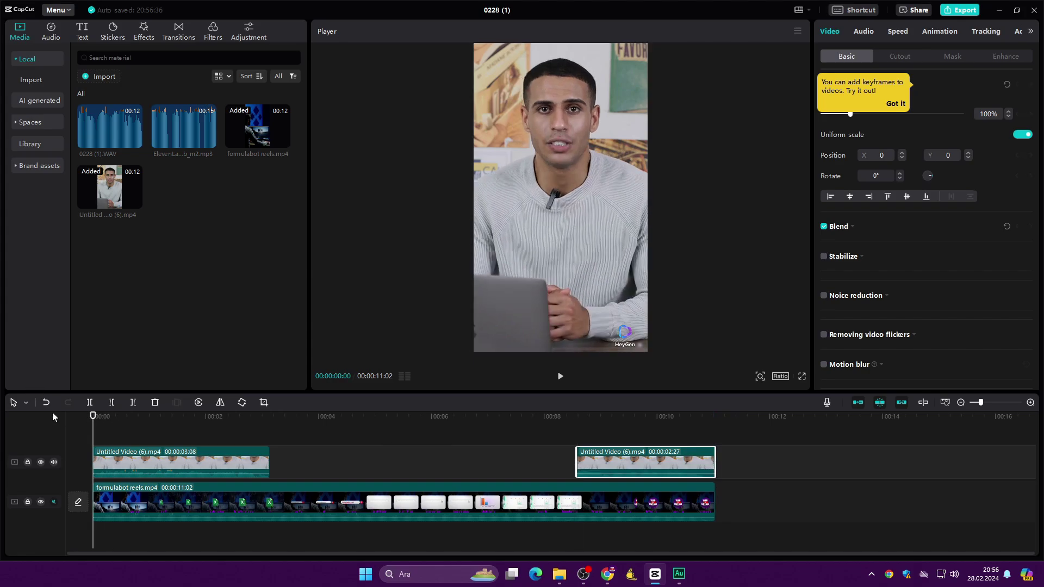
# Enlarge the last Untitled Video (6).mp4 segment and shift it slightly down and right so the HeyGen watermark falls outside the portrait frame
pyautogui.press('space')
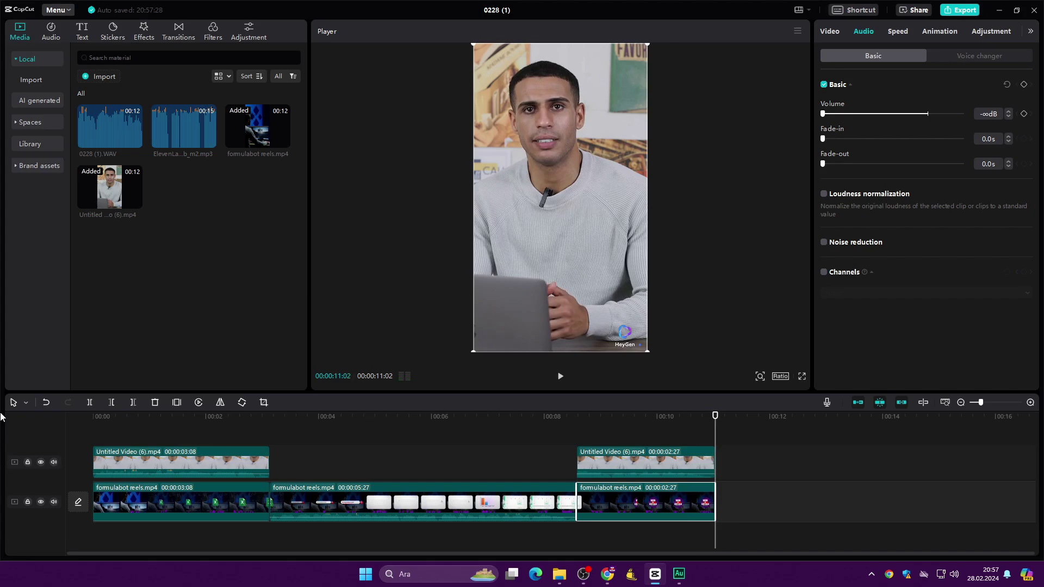
pyautogui.click(560, 376)
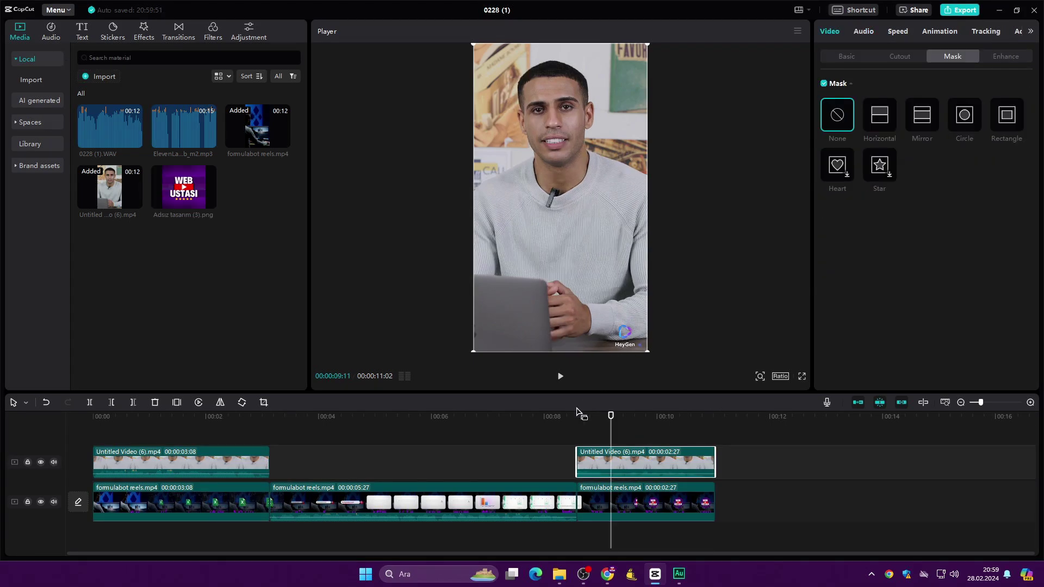
pyautogui.moveTo(650, 353); pyautogui.dragTo(694, 396)
pyautogui.moveTo(609, 226); pyautogui.dragTo(616, 247)
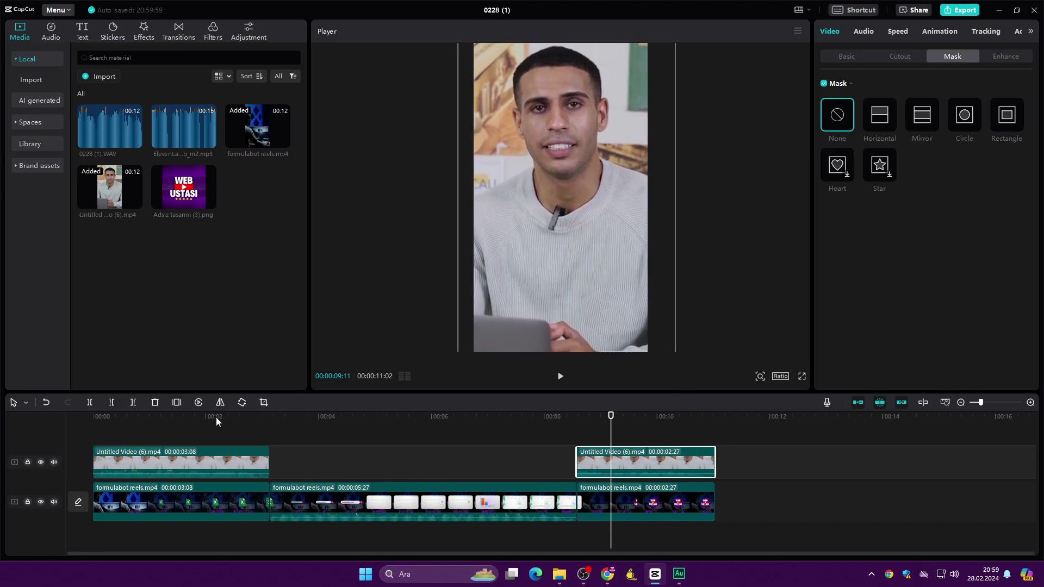
# Play the reel from the start to review the enlarged avatar intro and the change to the formulabot footage, pausing at about 00:00:06:36
pyautogui.click(94, 416)
pyautogui.press('space')
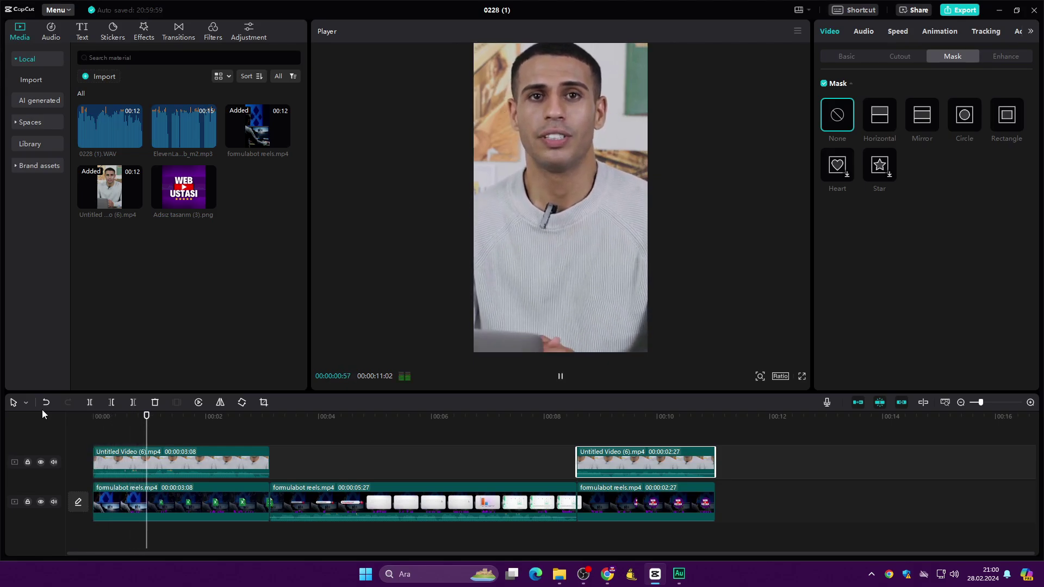
pyautogui.press('space')
pyautogui.moveTo(114, 415); pyautogui.dragTo(21, 409)
pyautogui.press('space')
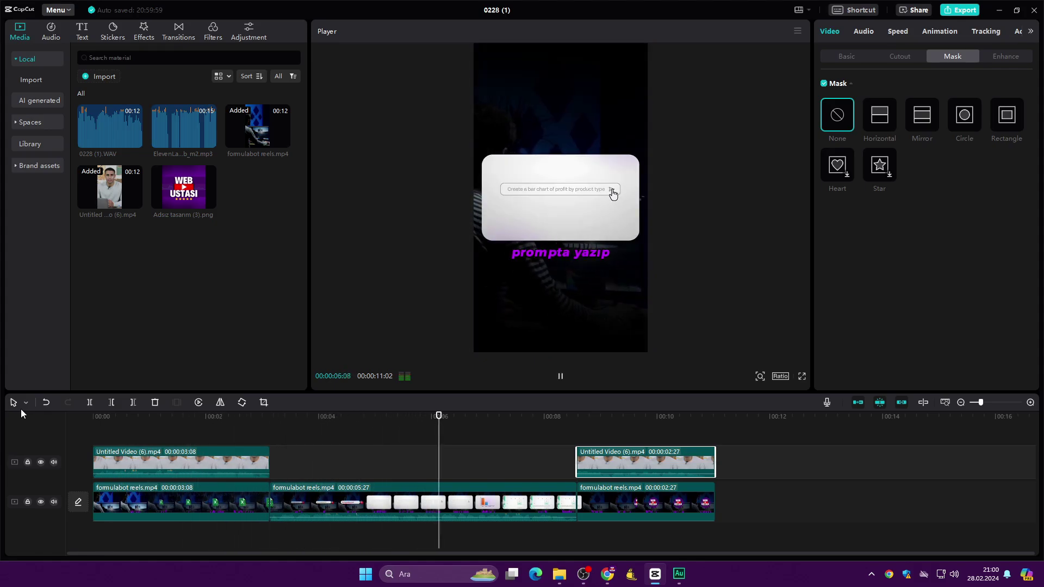
pyautogui.press('space')
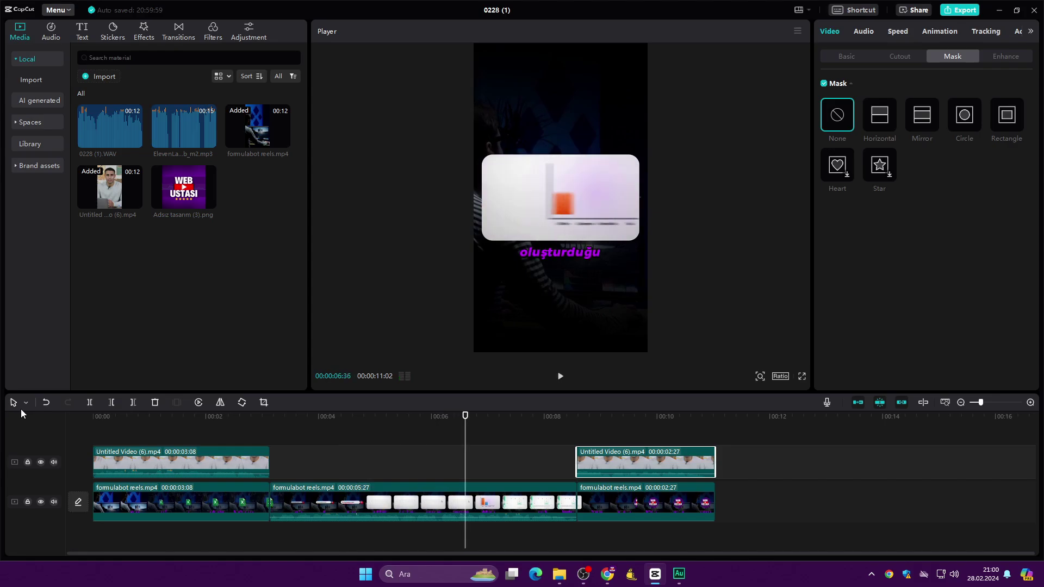